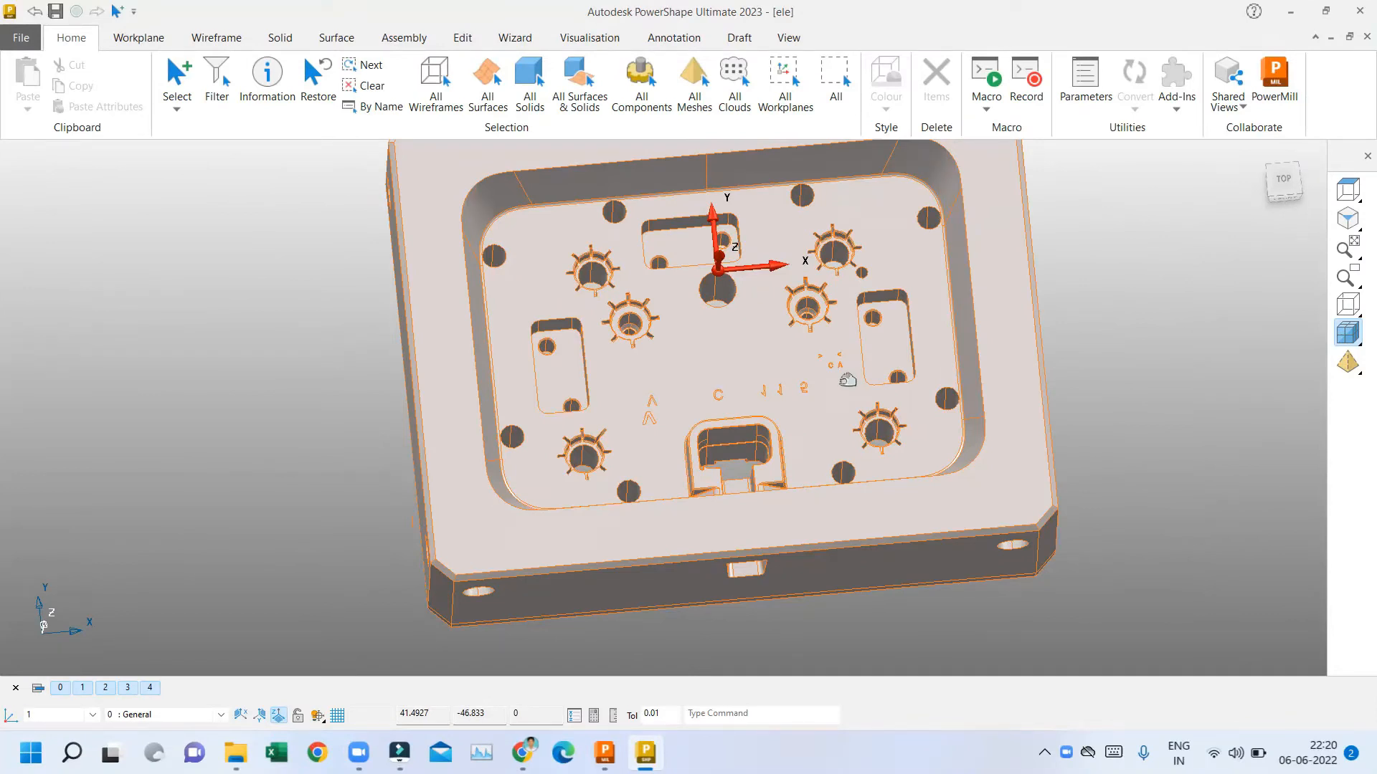
# Remove the round hole beside the cavity's left wall, near the lower-left spoked recess, from the solid.
pyautogui.scroll(6, 505, 414)
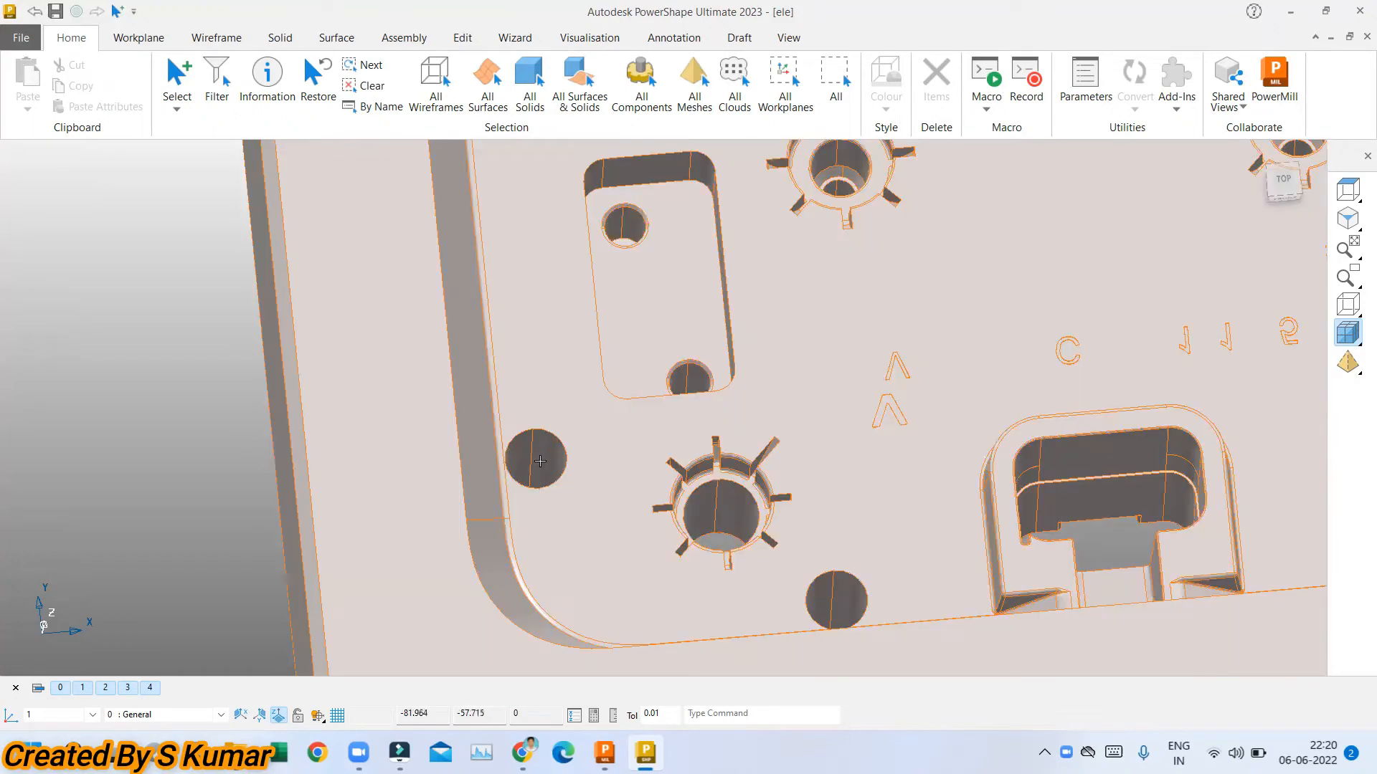
pyautogui.click(541, 460)
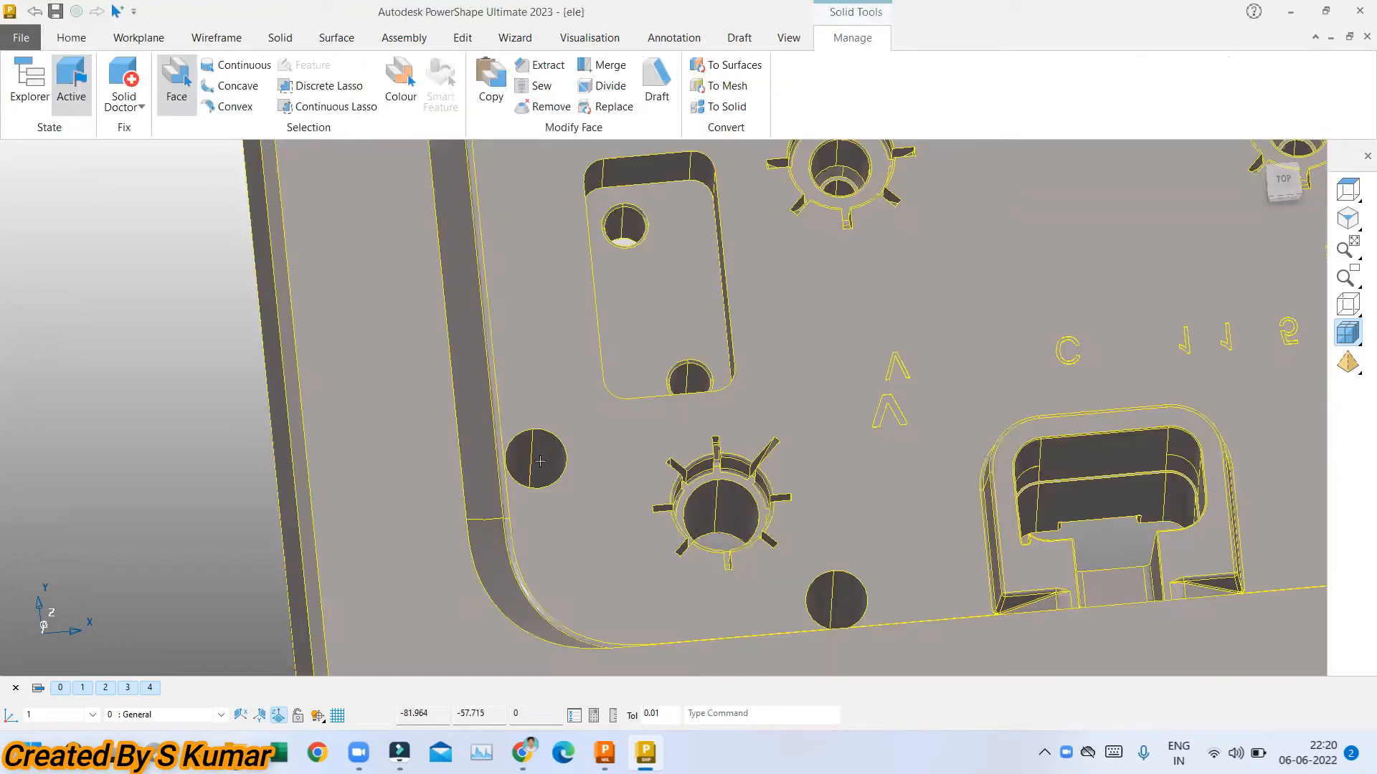
pyautogui.click(540, 461)
pyautogui.click(543, 107)
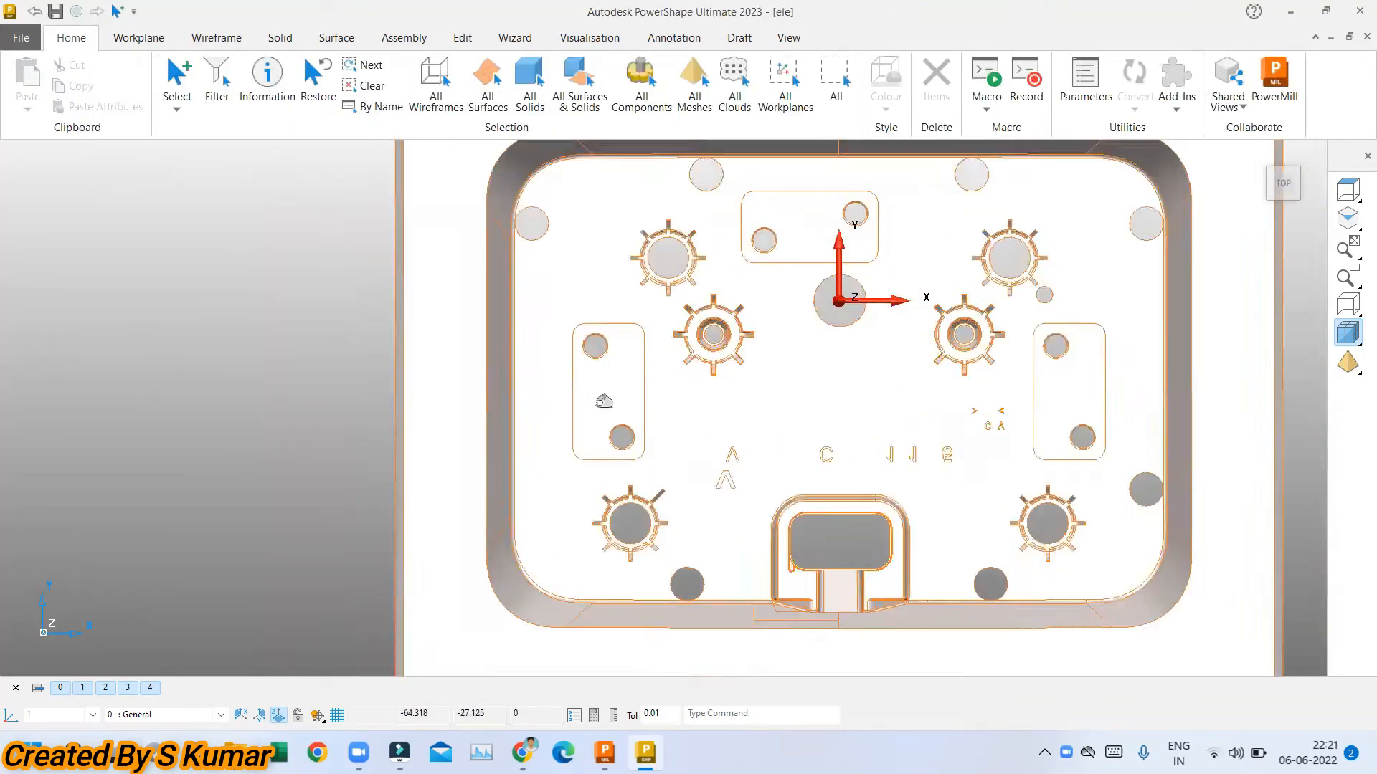
# Lasso the faces of the left-hand rectangular pocket, including its two small holes, and remove them from the solid.
pyautogui.scroll(3, 607, 273)
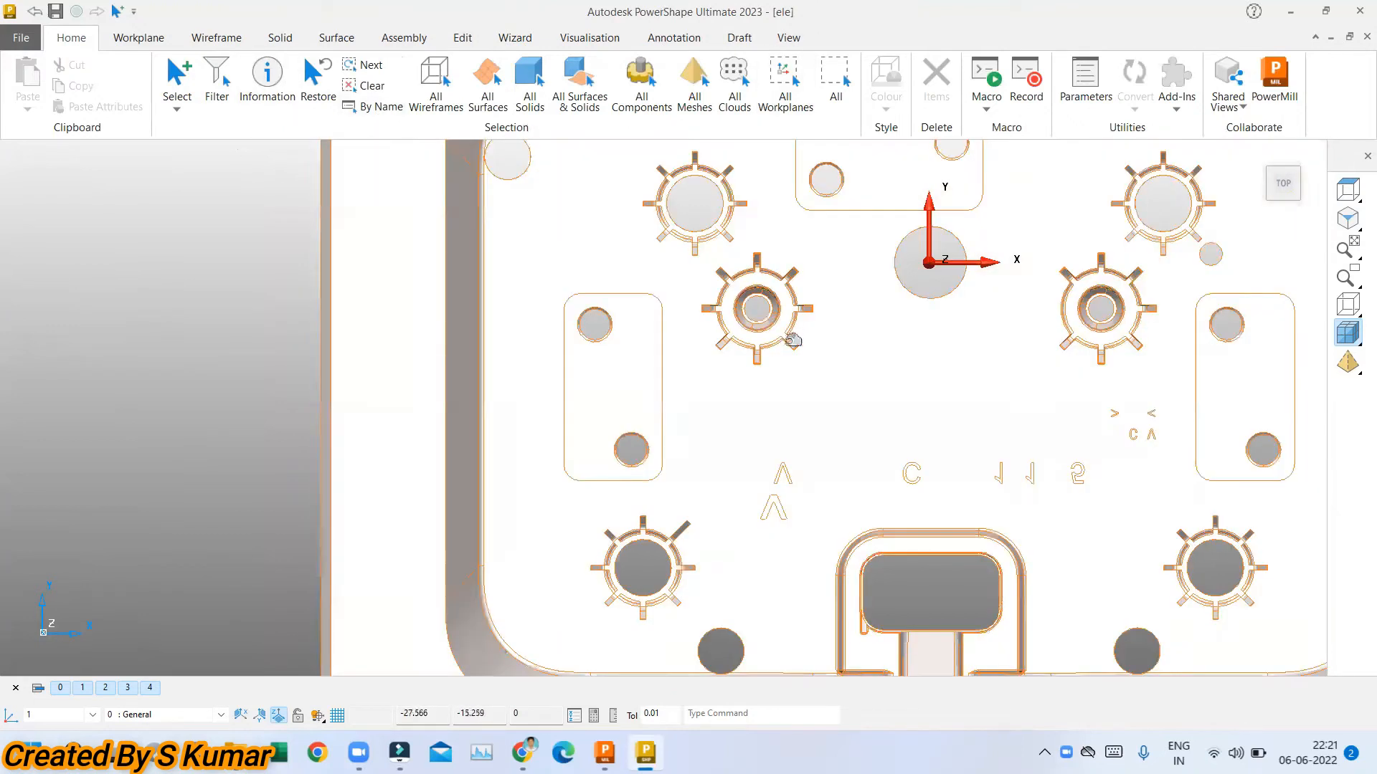
pyautogui.click(786, 341)
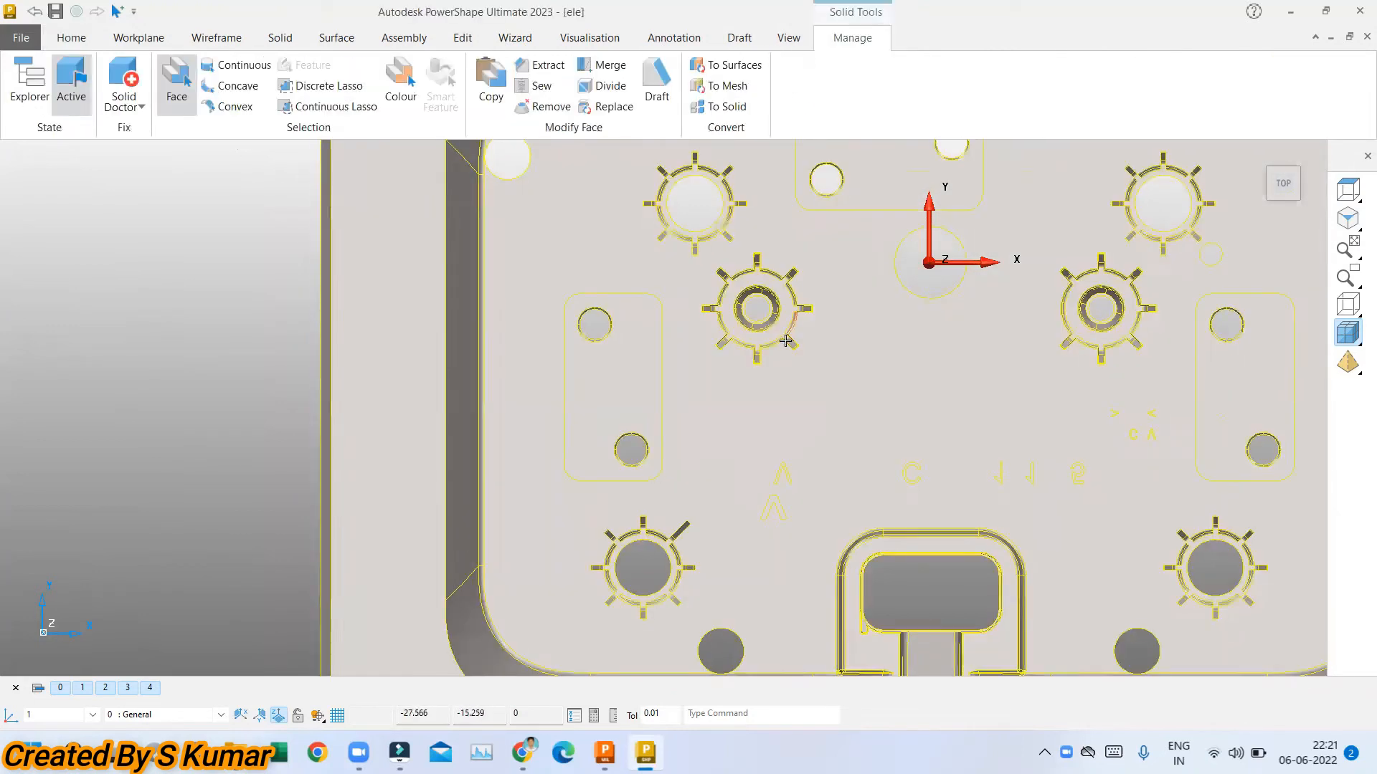
pyautogui.click(315, 107)
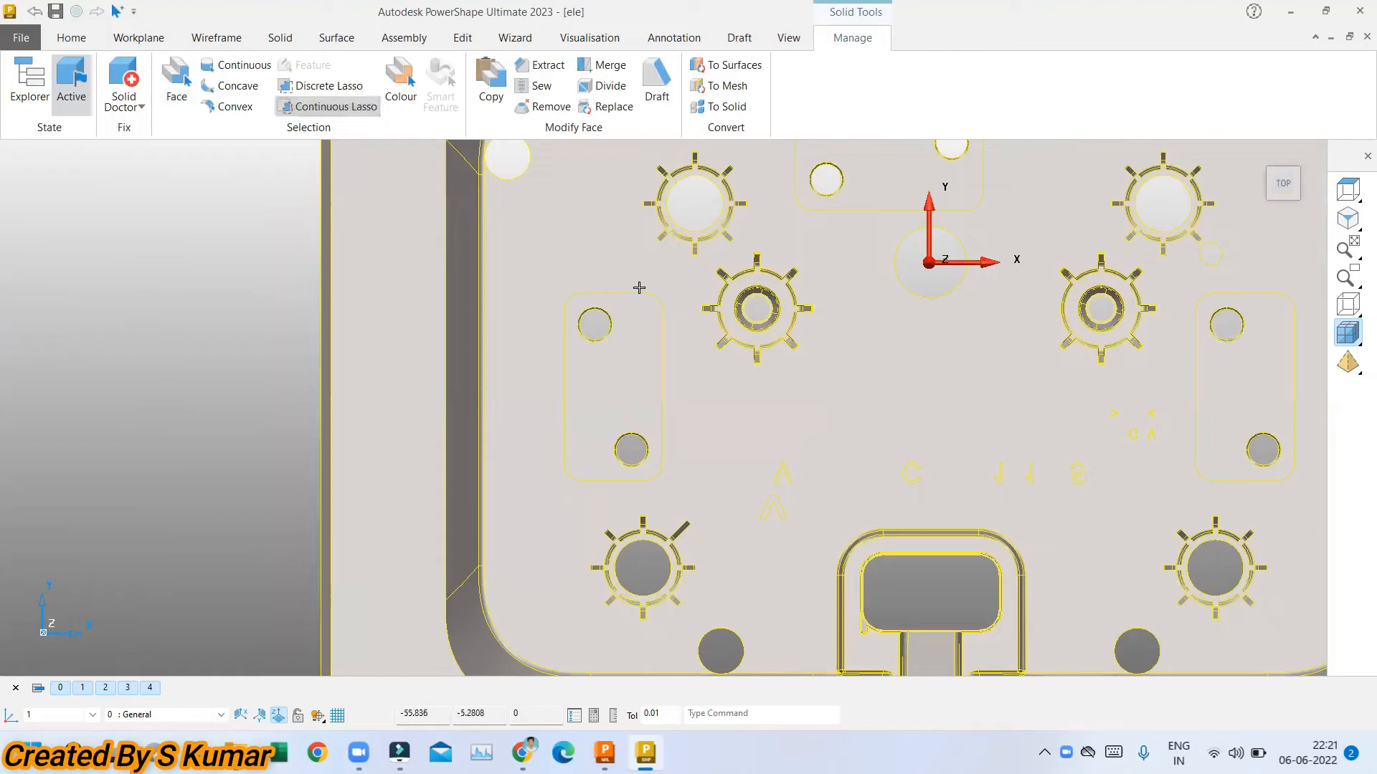
pyautogui.moveTo(675, 292)
pyautogui.mouseDown()
pyautogui.moveTo(541, 285)
pyautogui.moveTo(489, 494)
pyautogui.moveTo(659, 488)
pyautogui.moveTo(685, 345)
pyautogui.moveTo(683, 461)
pyautogui.mouseUp()
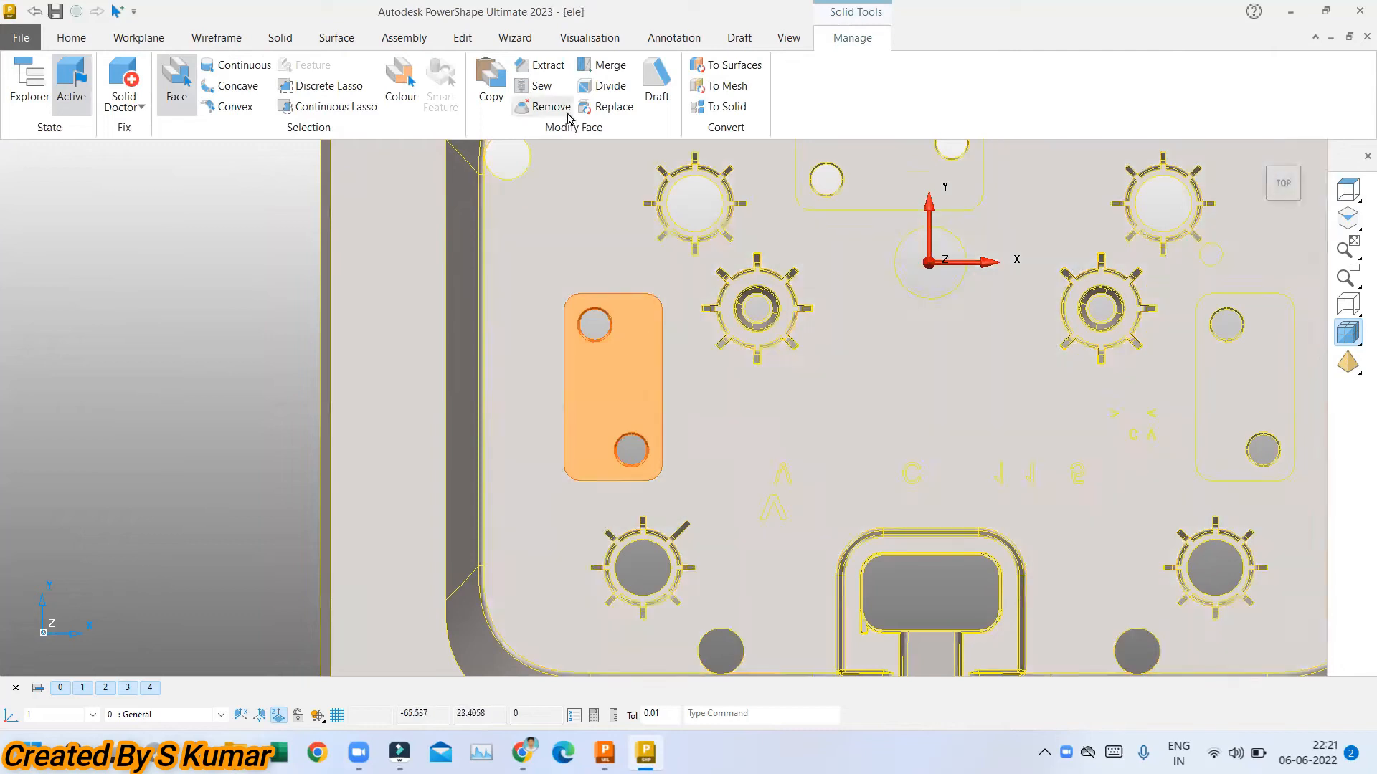
pyautogui.click(546, 106)
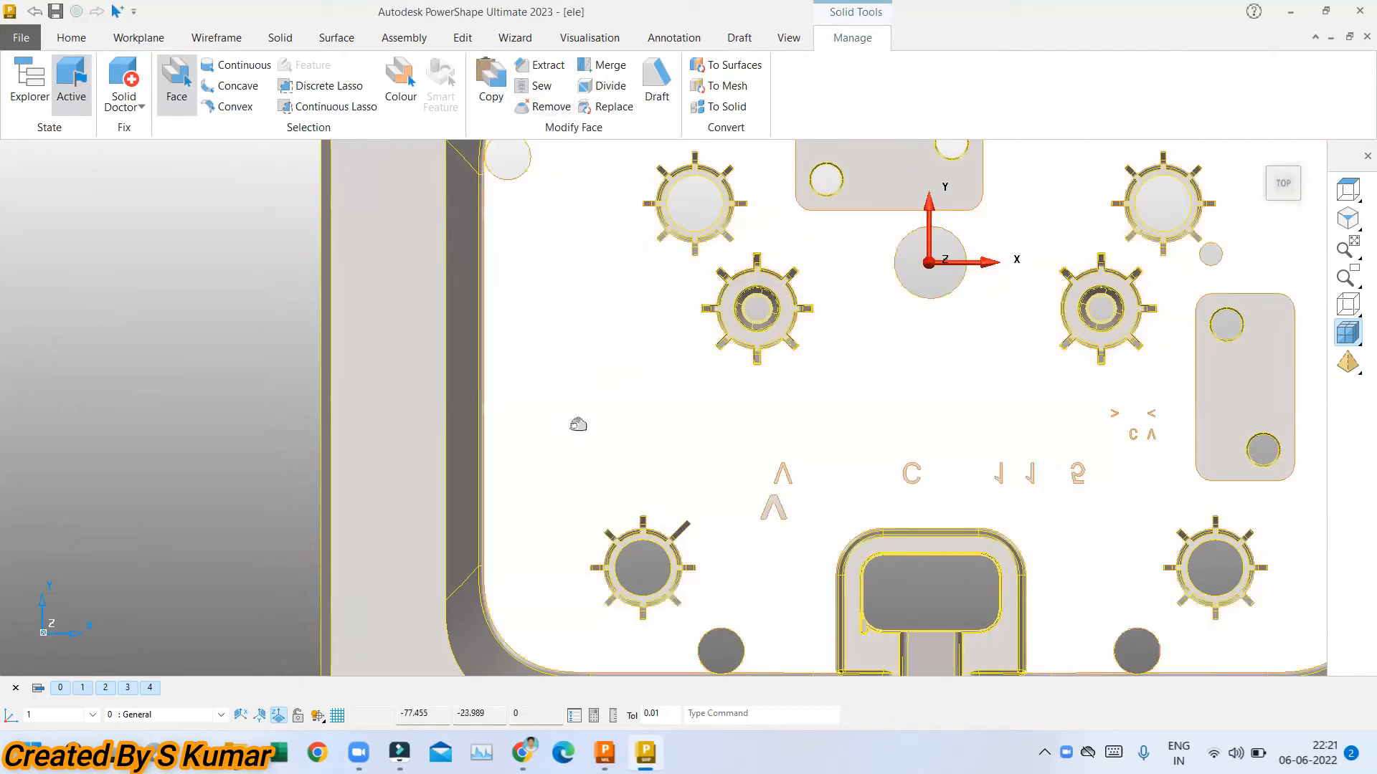
# Lasso the upper-left spoke slot of the upper-left circular recess in top view and remove its faces.
pyautogui.moveTo(683, 393); pyautogui.dragTo(691, 342, button='middle')
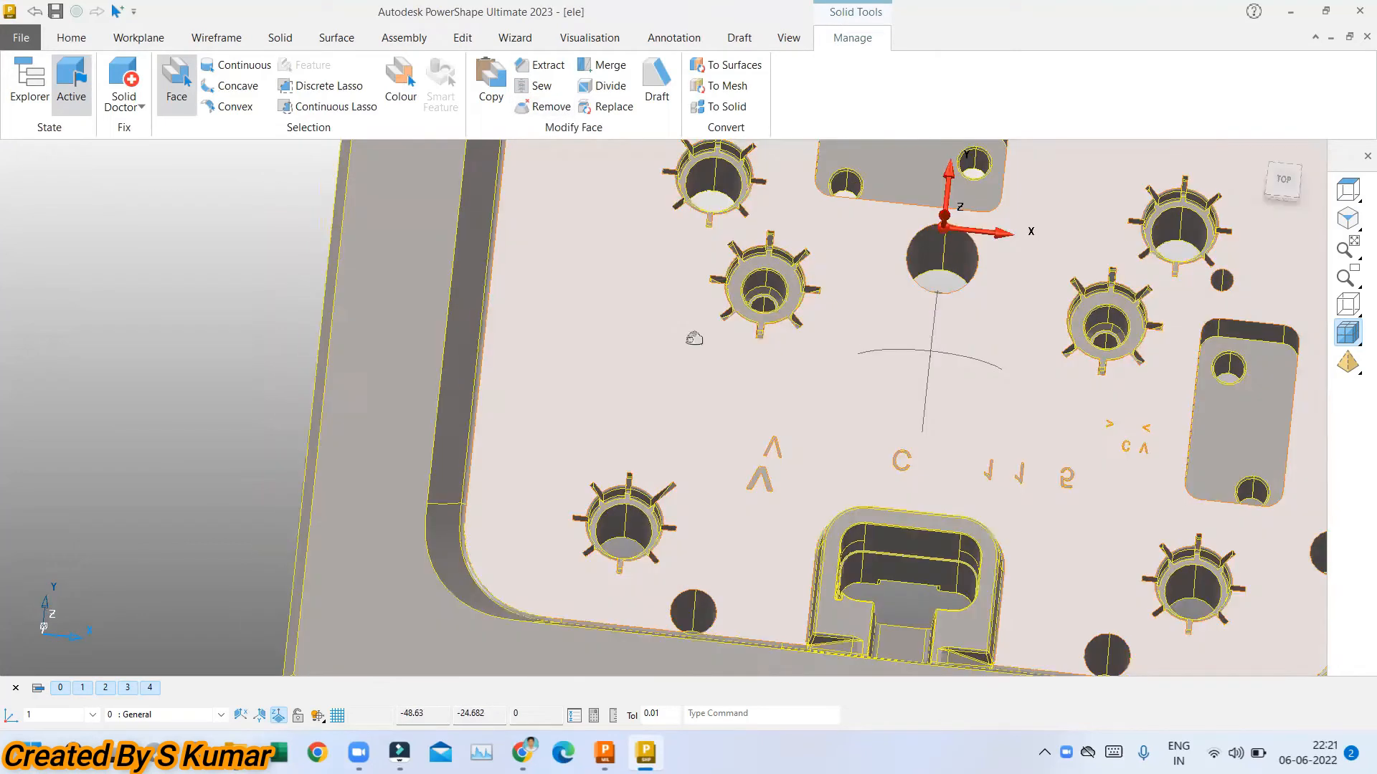
pyautogui.click(1345, 189)
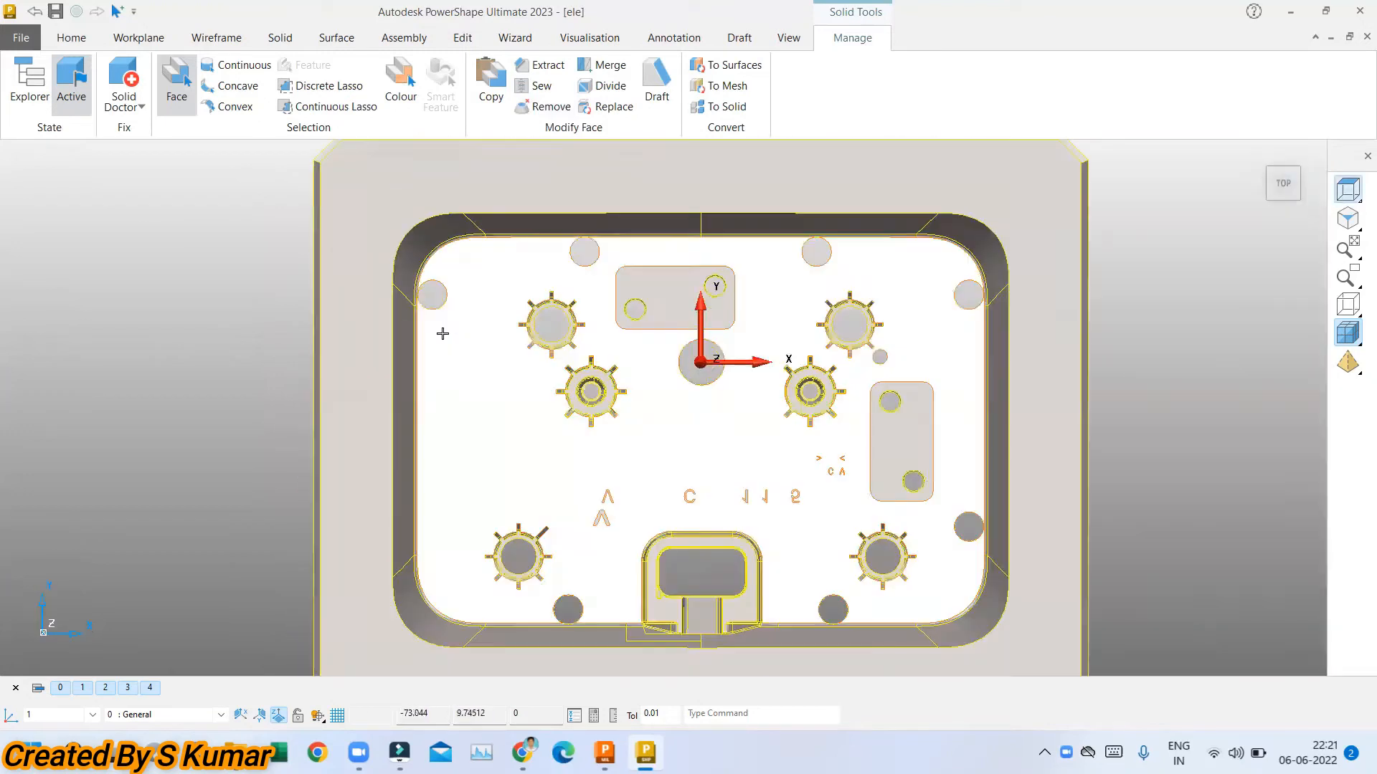
pyautogui.scroll(5, 561, 284)
pyautogui.scroll(5, 622, 284)
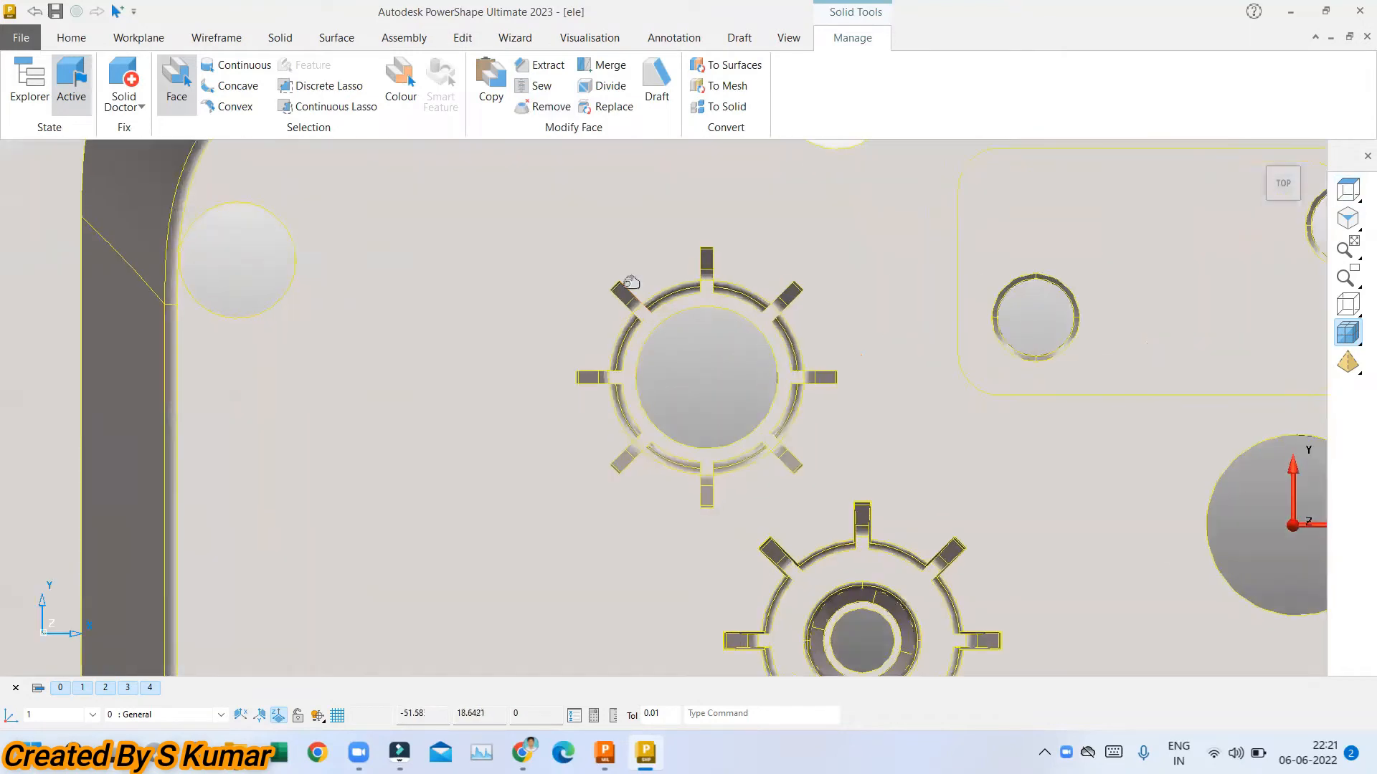
pyautogui.click(319, 107)
pyautogui.moveTo(639, 266)
pyautogui.mouseDown()
pyautogui.moveTo(581, 309)
pyautogui.moveTo(663, 363)
pyautogui.mouseUp()
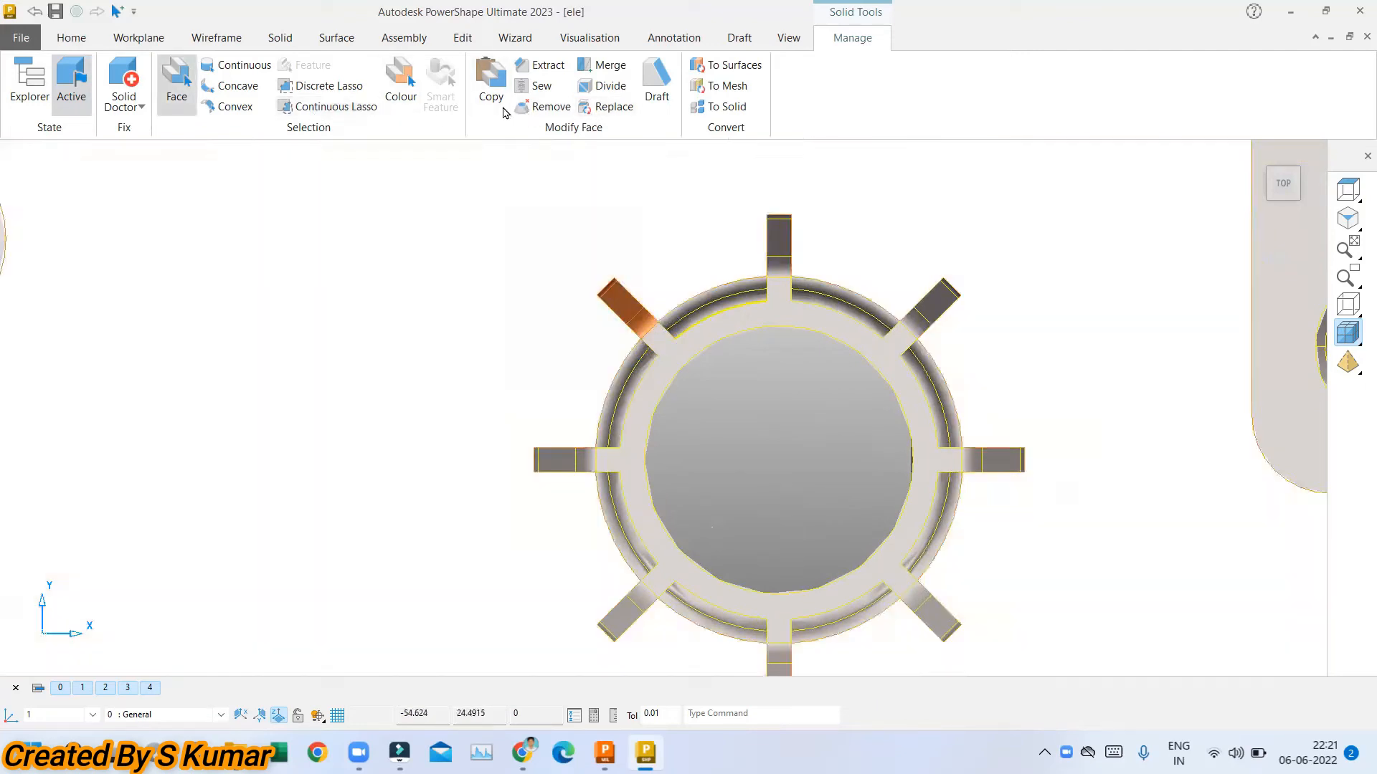
pyautogui.click(536, 112)
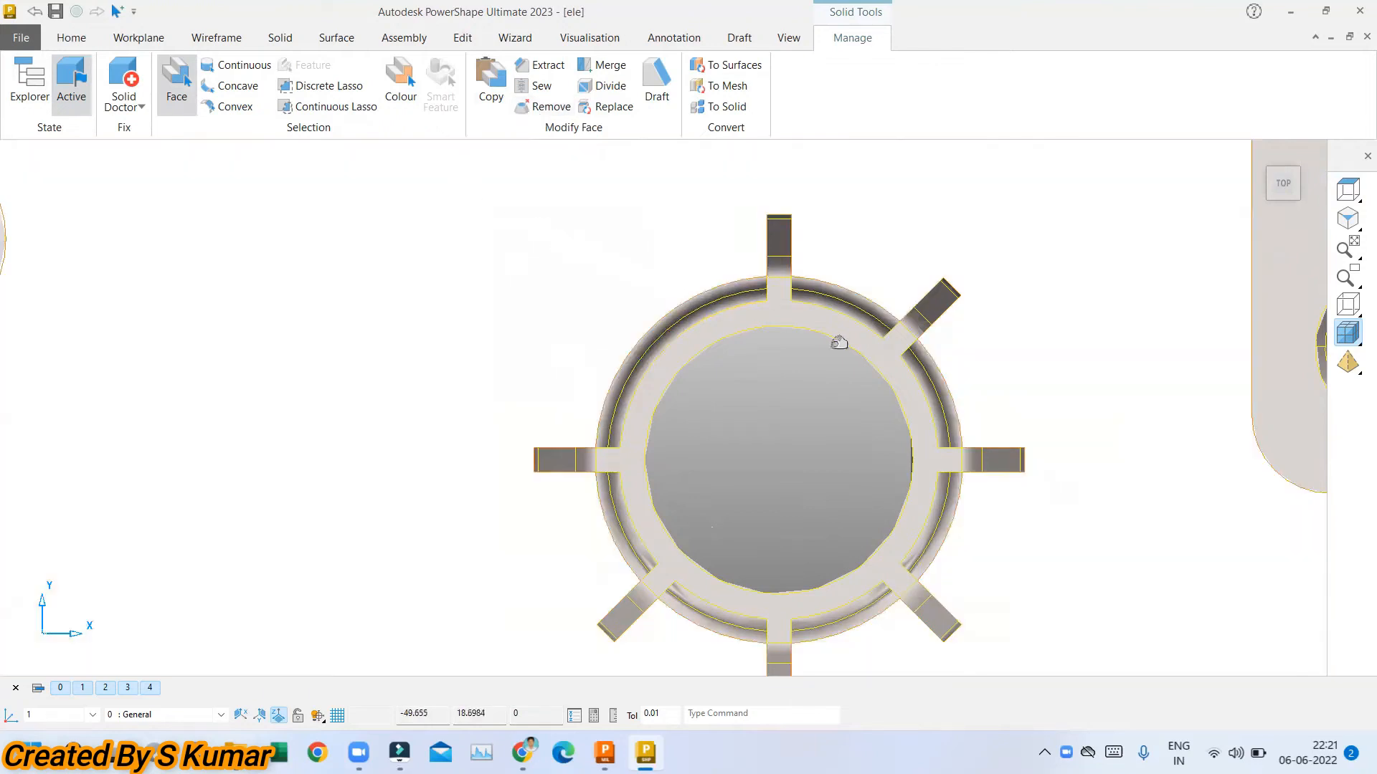
# Replace the outer end face of the recess's left spoke slot with the adjacent curved ring wall face, using zero offset.
pyautogui.moveTo(839, 342); pyautogui.dragTo(842, 438, button='middle')
pyautogui.scroll(-1, 1134, 507)
pyautogui.moveTo(1133, 507); pyautogui.dragTo(759, 225, button='middle')
pyautogui.scroll(5, 659, 204)
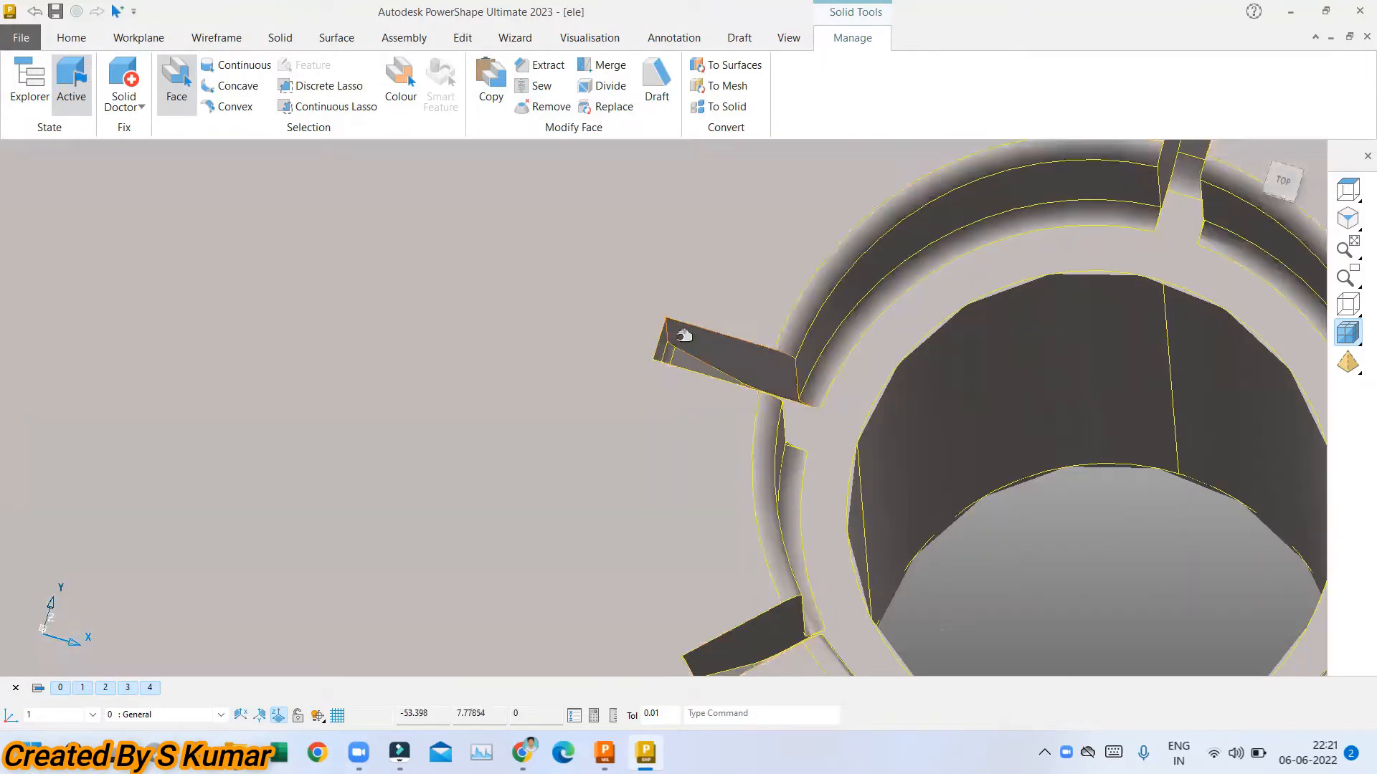
pyautogui.click(609, 106)
pyautogui.scroll(1, 667, 347)
pyautogui.click(664, 345)
pyautogui.click(359, 125)
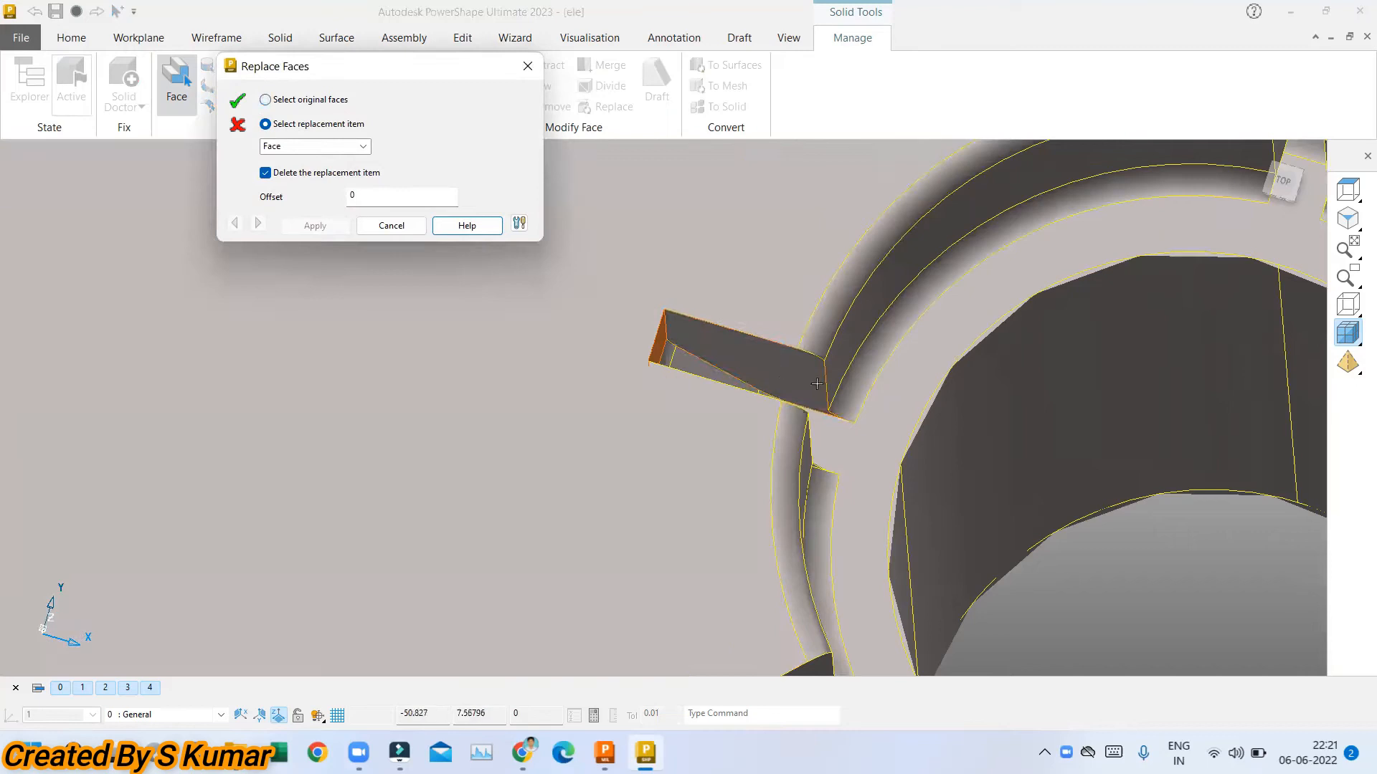
pyautogui.click(823, 364)
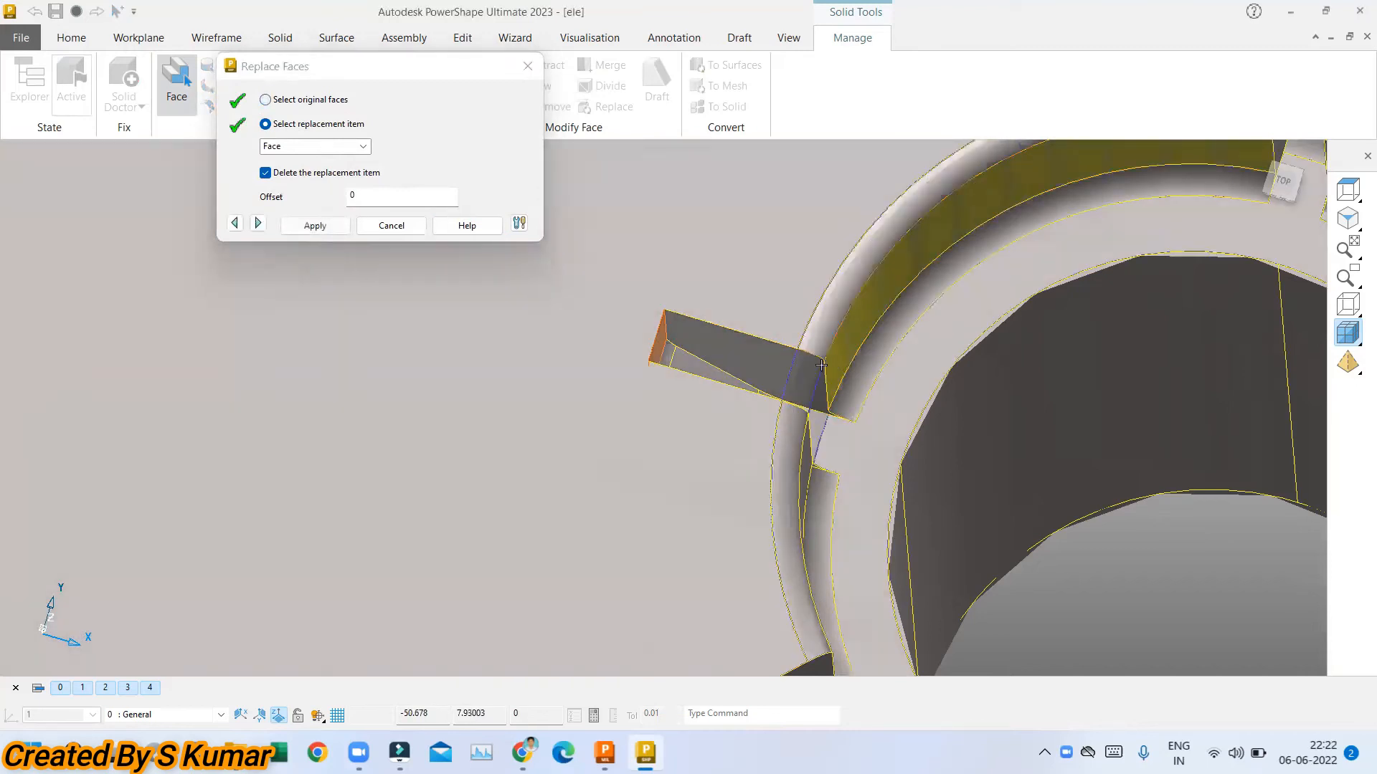
pyautogui.click(315, 228)
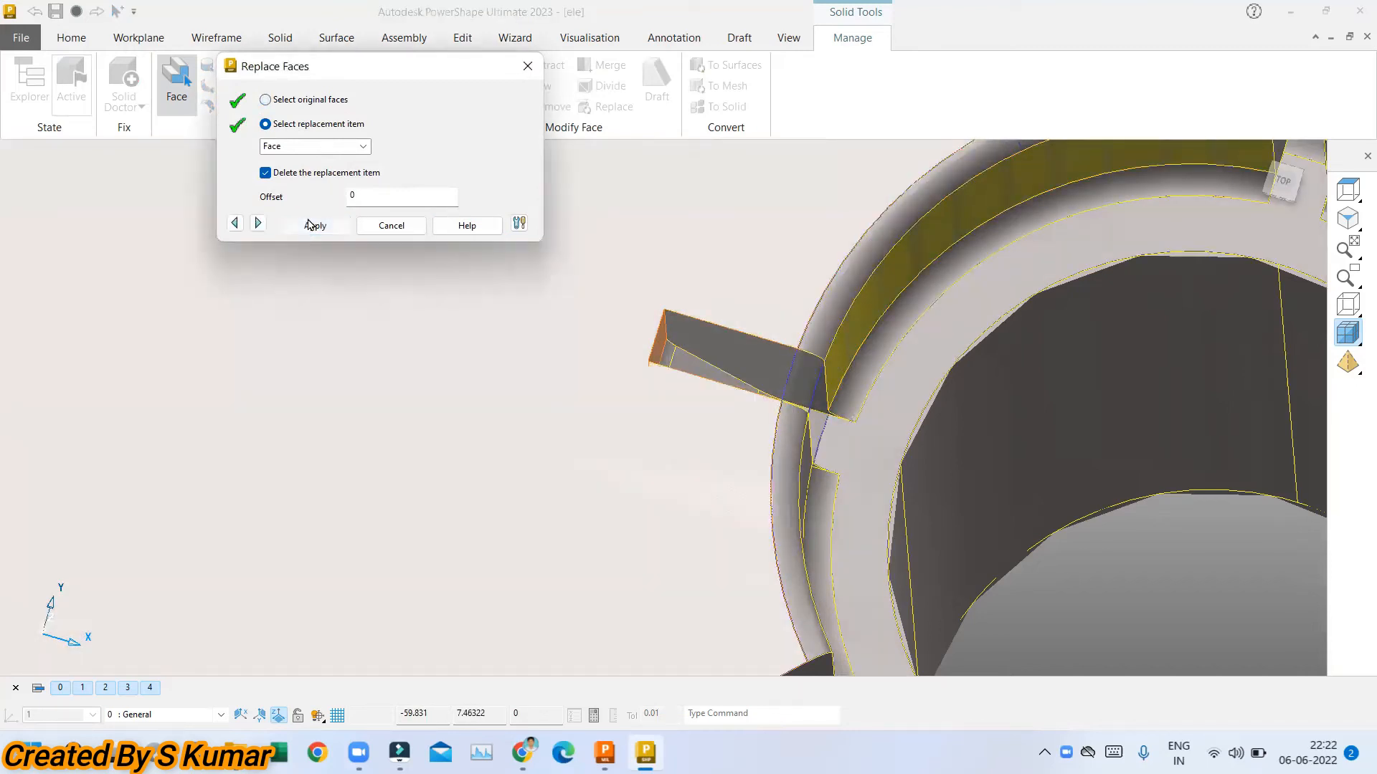
pyautogui.scroll(-3, 712, 349)
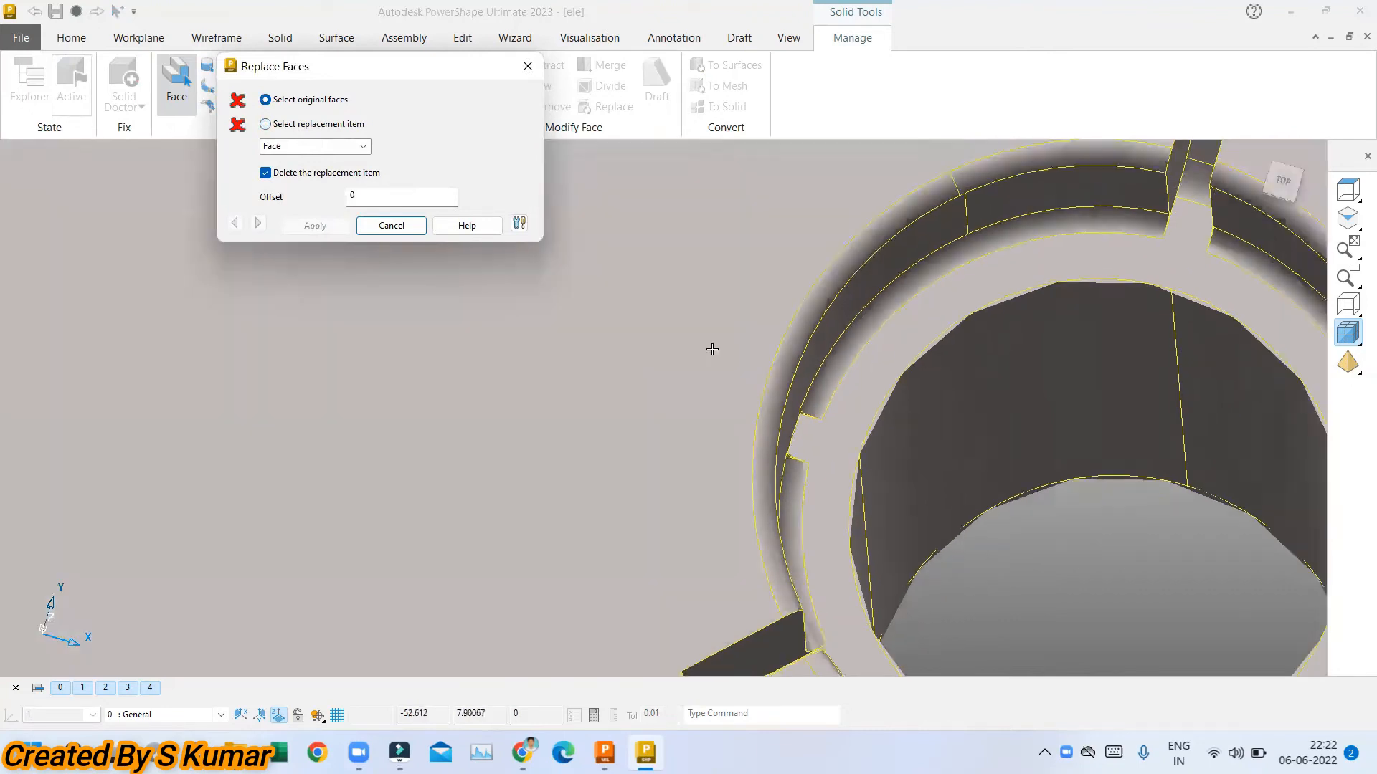
pyautogui.scroll(-2, 712, 349)
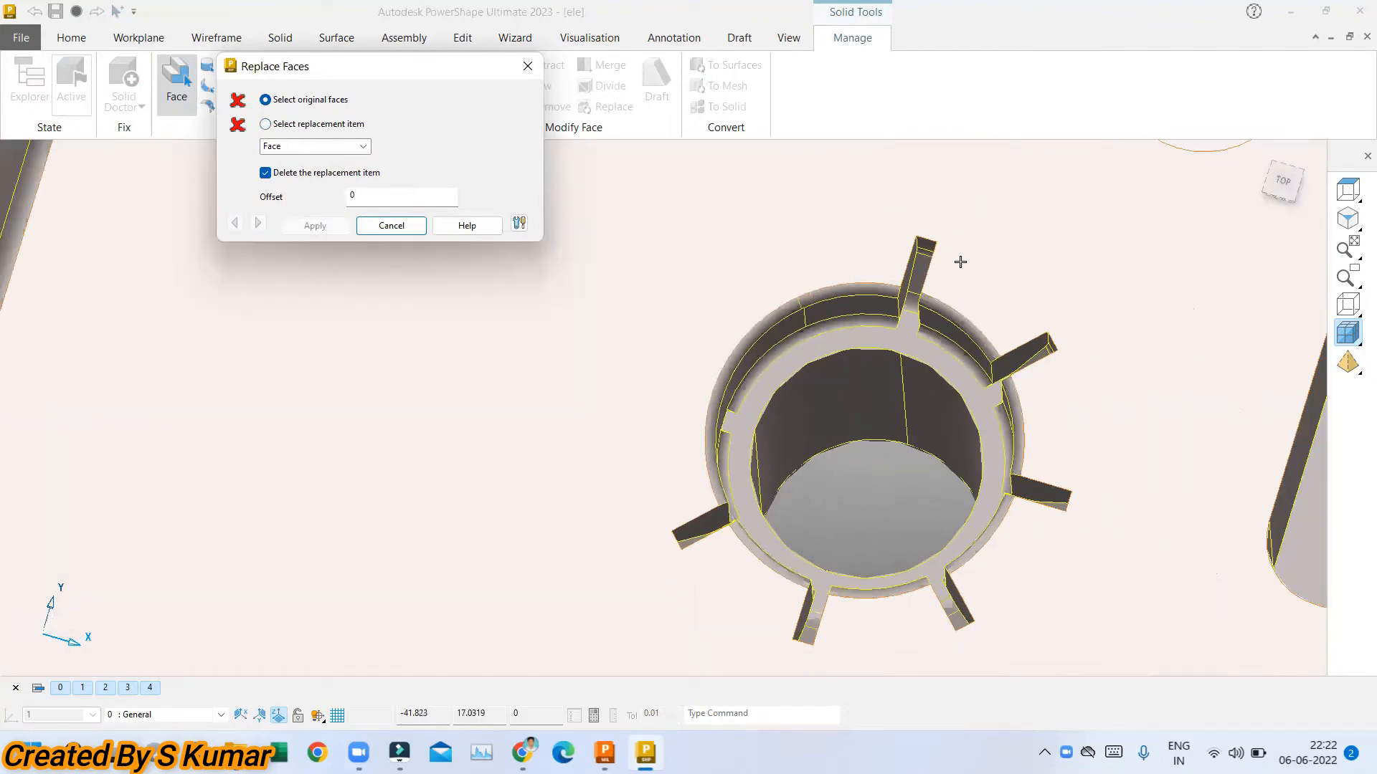
pyautogui.scroll(2, 960, 262)
pyautogui.click(390, 227)
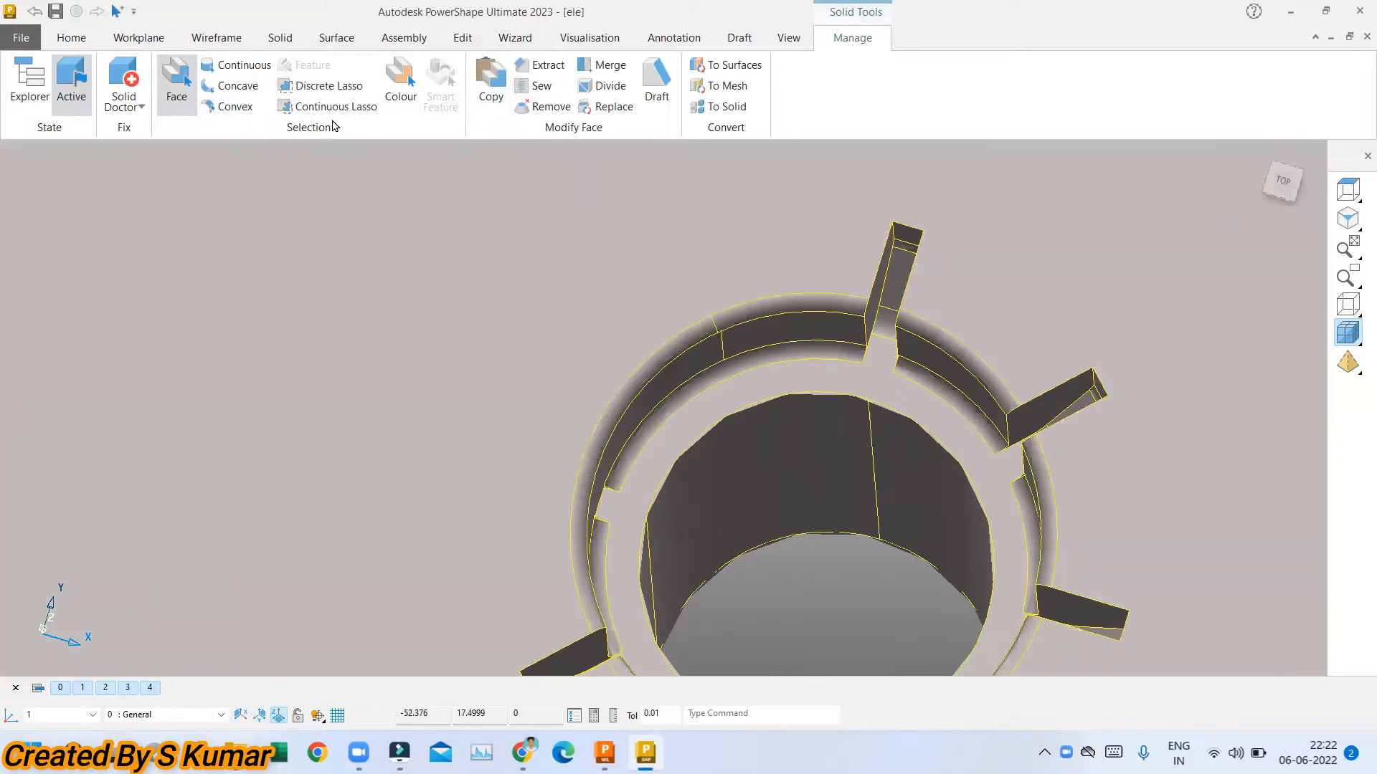
# Lasso the upper spoke slot of the same circular recess and remove its faces.
pyautogui.click(336, 106)
pyautogui.moveTo(970, 206)
pyautogui.mouseDown()
pyautogui.moveTo(838, 319)
pyautogui.moveTo(885, 391)
pyautogui.moveTo(907, 384)
pyautogui.mouseUp()
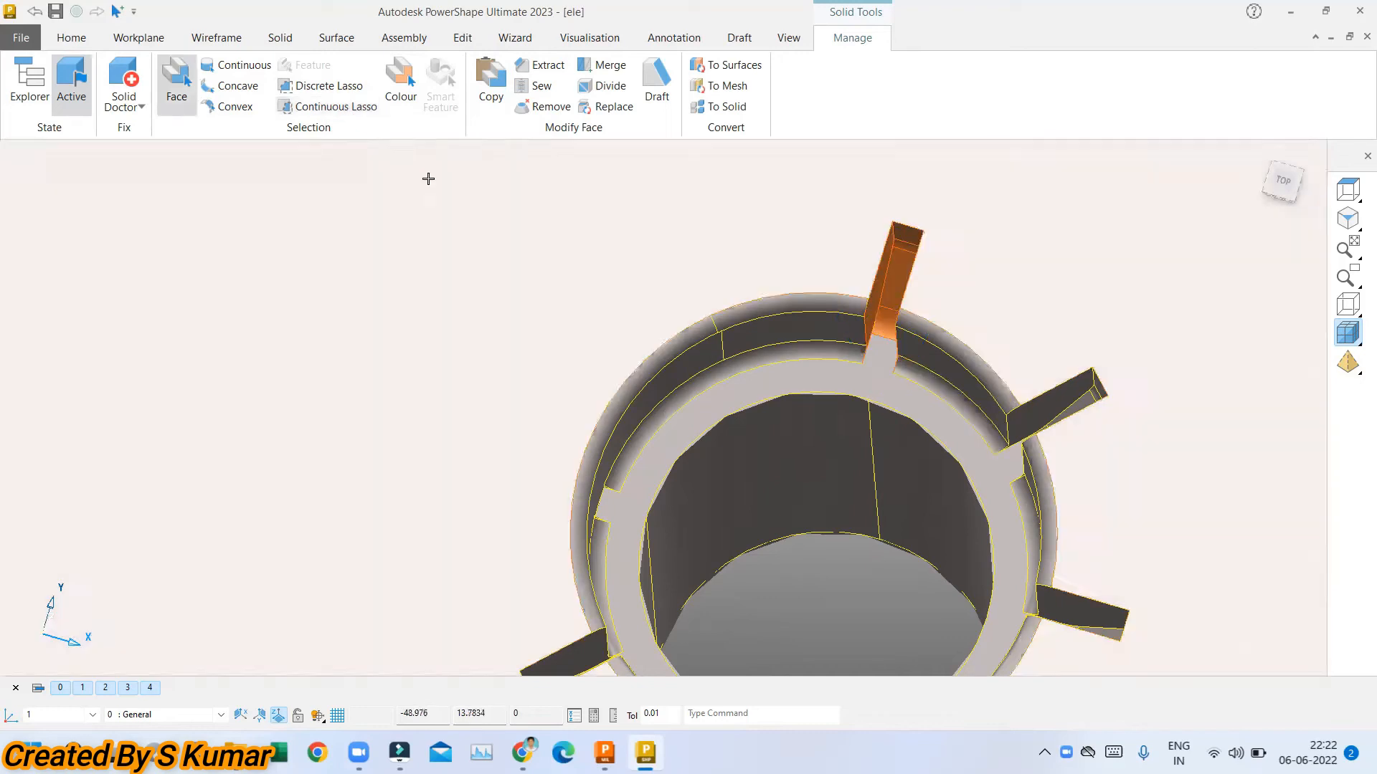
pyautogui.click(542, 107)
# Lasso the whole inner-left spoked recess with its stepped hole in top view and remove all its faces.
pyautogui.scroll(-6, 789, 269)
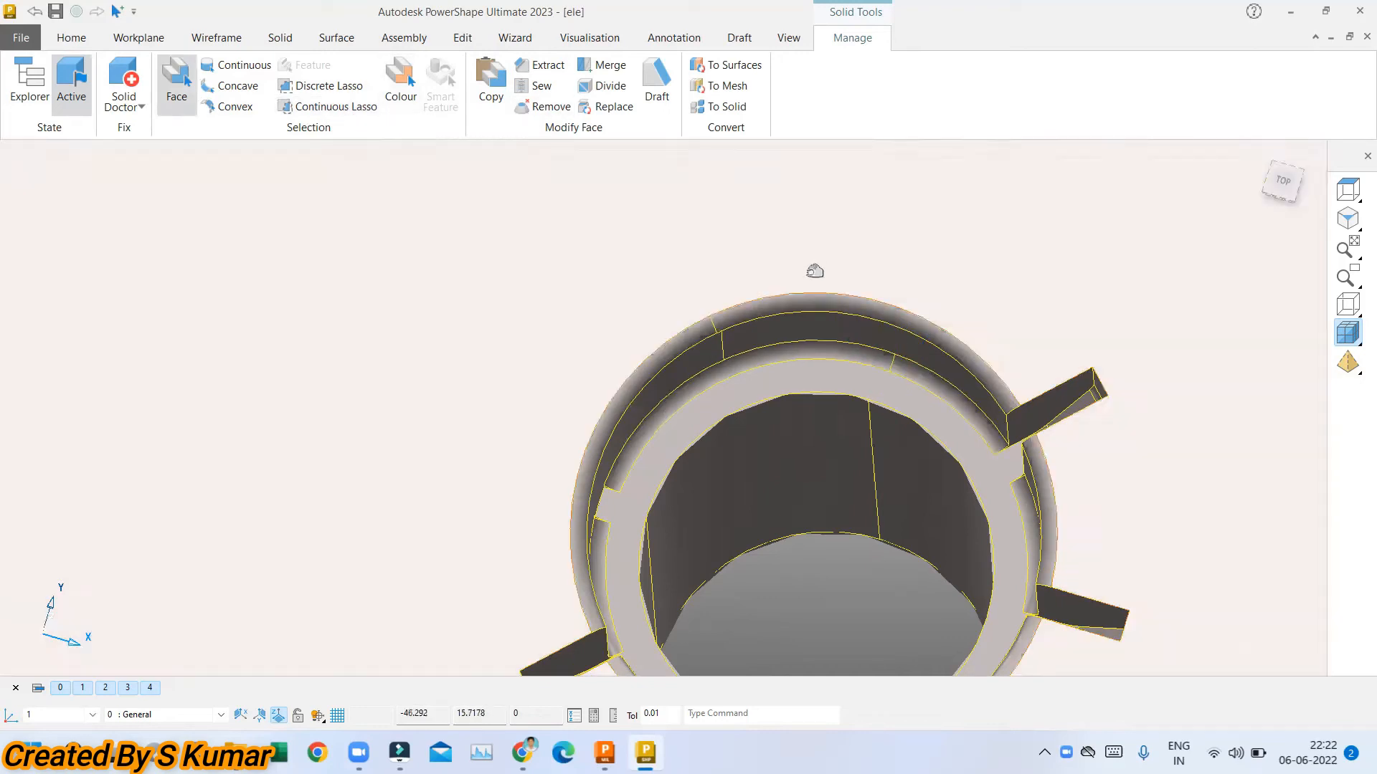
pyautogui.scroll(-8, 753, 265)
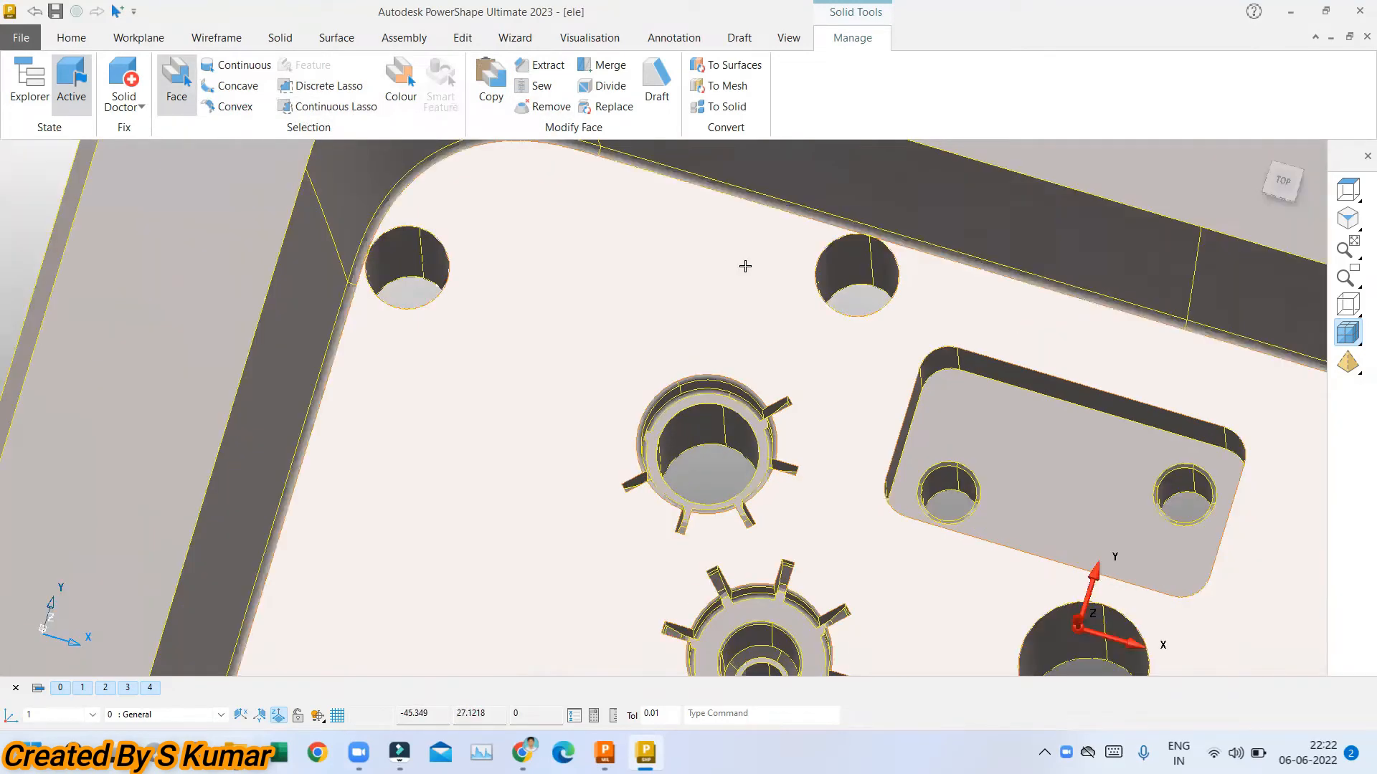
pyautogui.scroll(3, 710, 491)
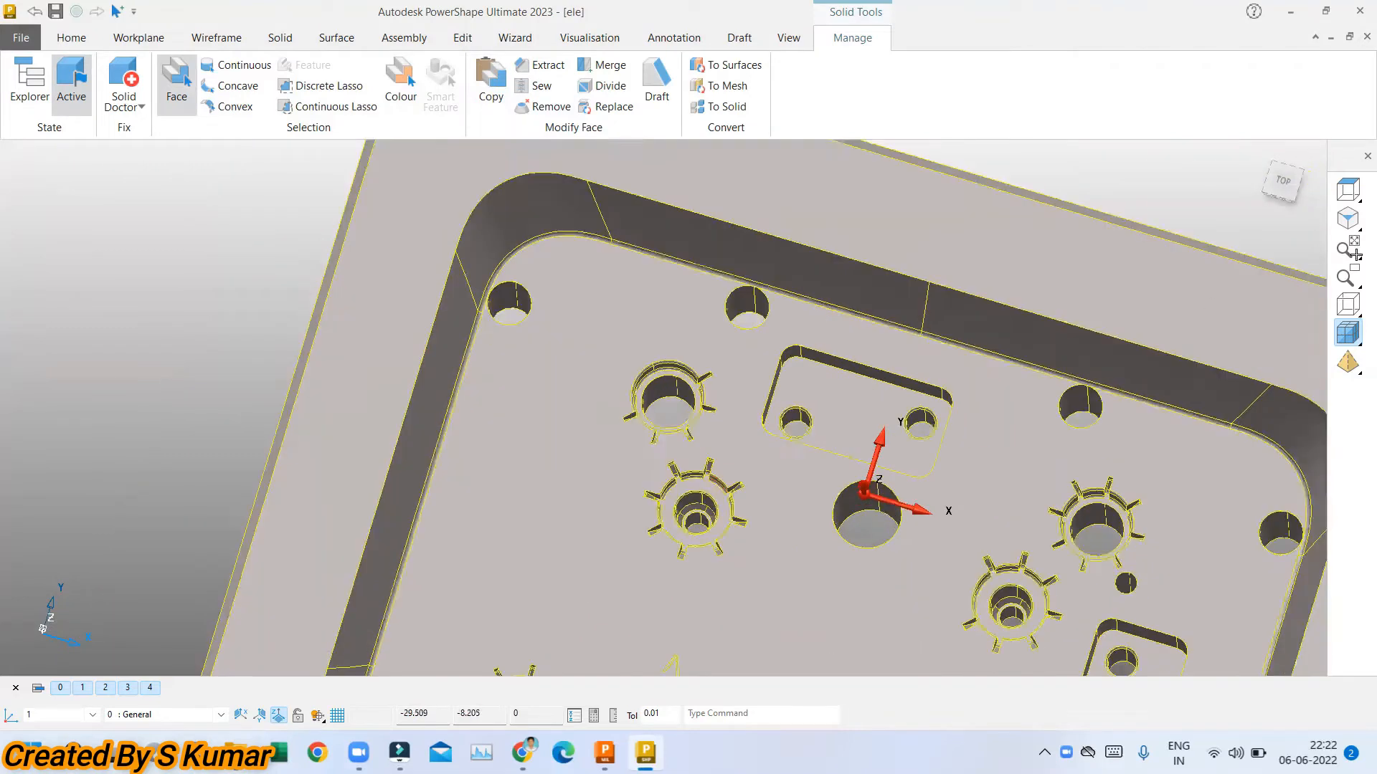
pyautogui.click(1353, 187)
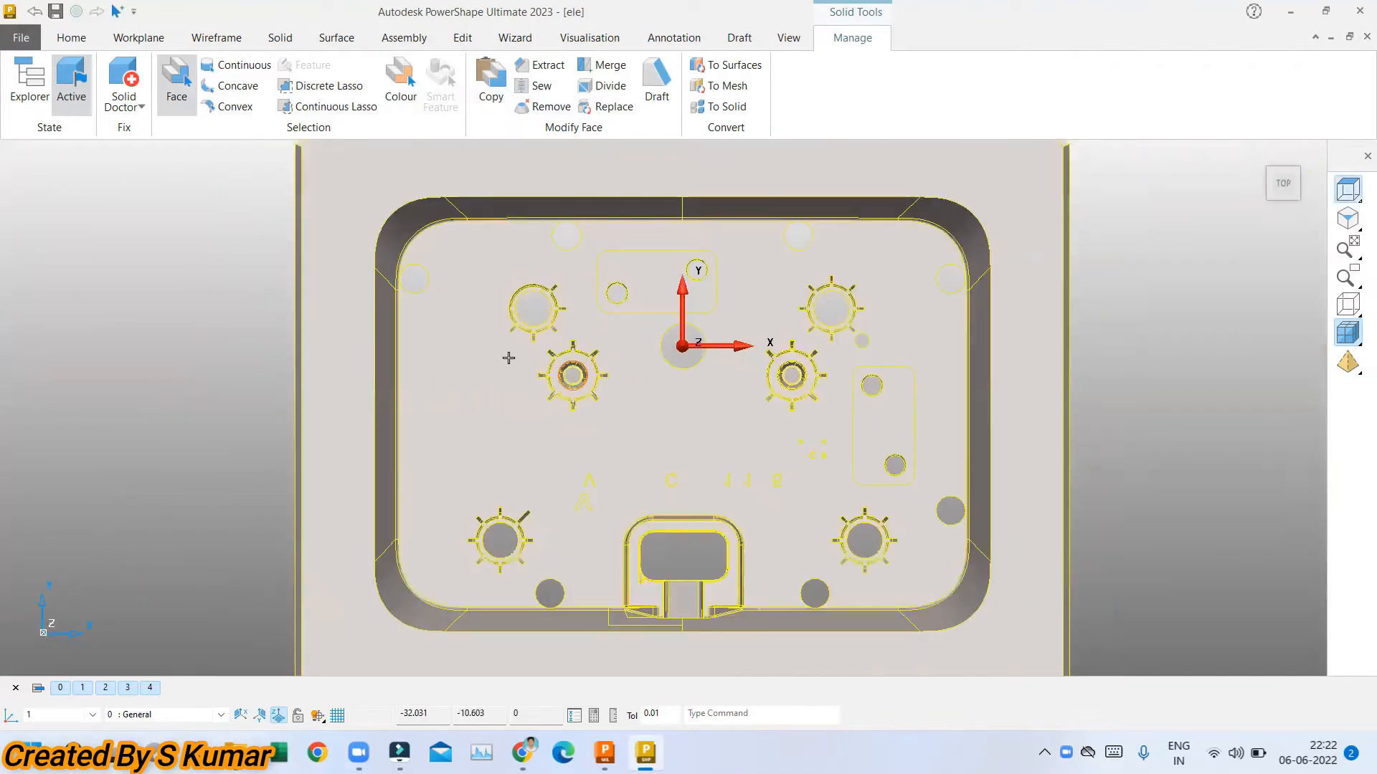
pyautogui.scroll(3, 515, 357)
pyautogui.click(330, 107)
pyautogui.moveTo(717, 273)
pyautogui.mouseDown()
pyautogui.moveTo(658, 277)
pyautogui.moveTo(682, 497)
pyautogui.moveTo(786, 421)
pyautogui.mouseUp()
pyautogui.click(543, 106)
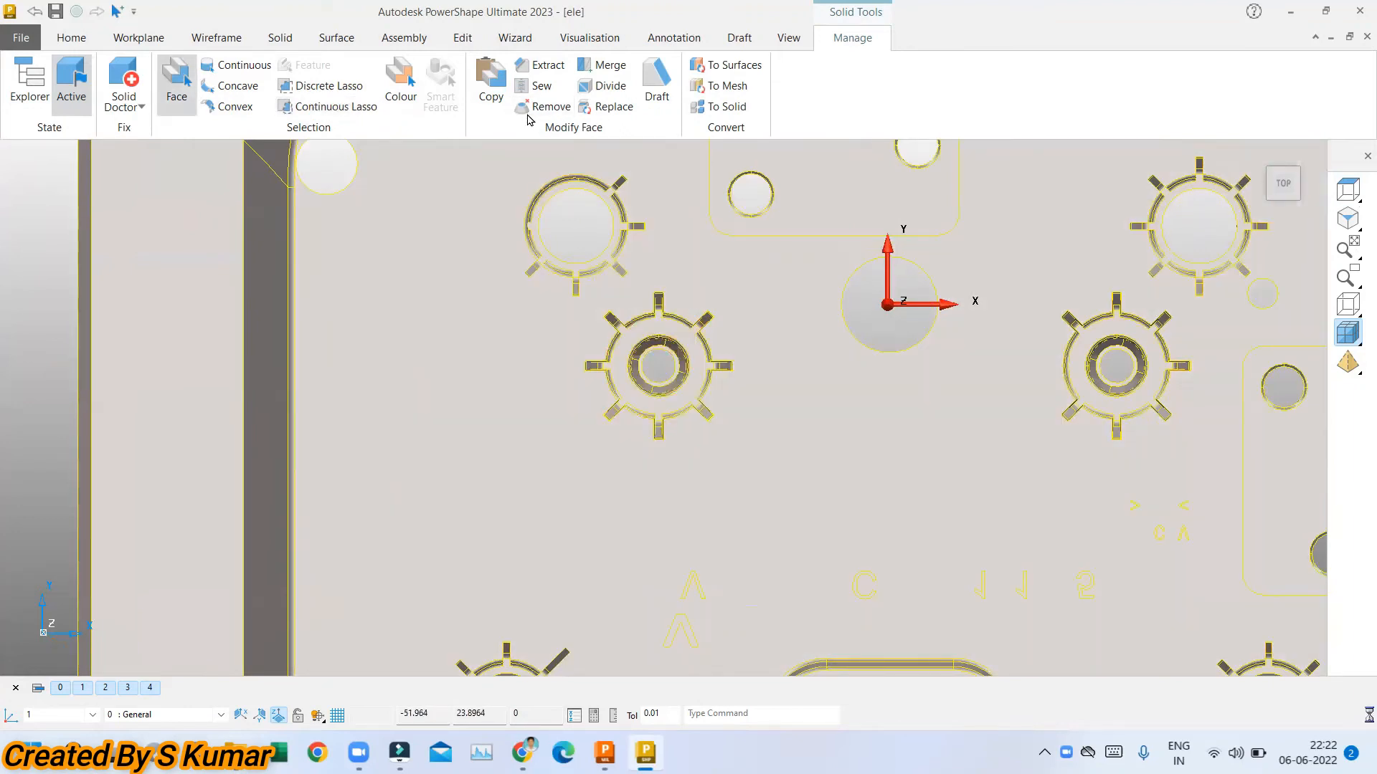
# Examine the narrow slot cut into the rounded corner of the large stepped pocket at the cavity's edge.
pyautogui.scroll(-3, 686, 311)
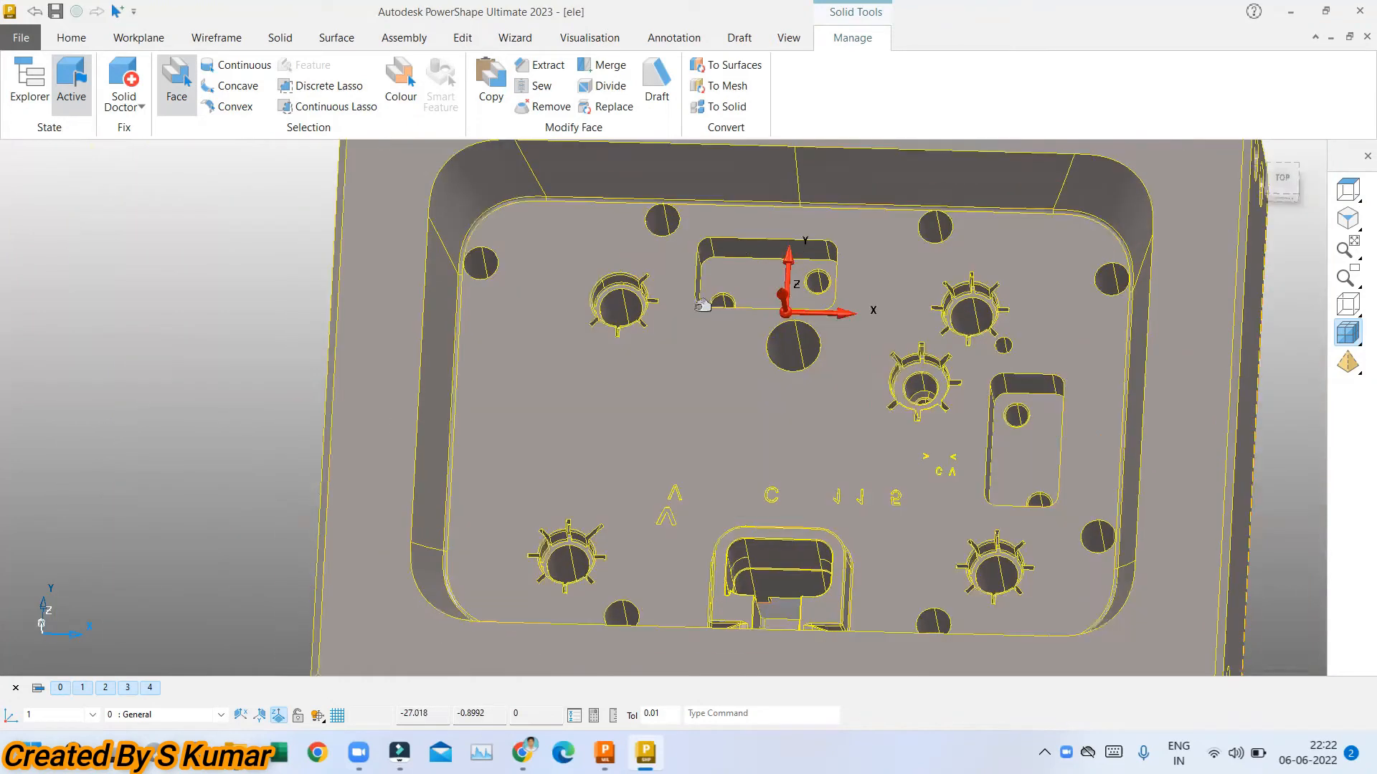
pyautogui.scroll(-1, 702, 305)
pyautogui.scroll(1, 1006, 397)
pyautogui.moveTo(853, 632); pyautogui.dragTo(685, 251, button='middle')
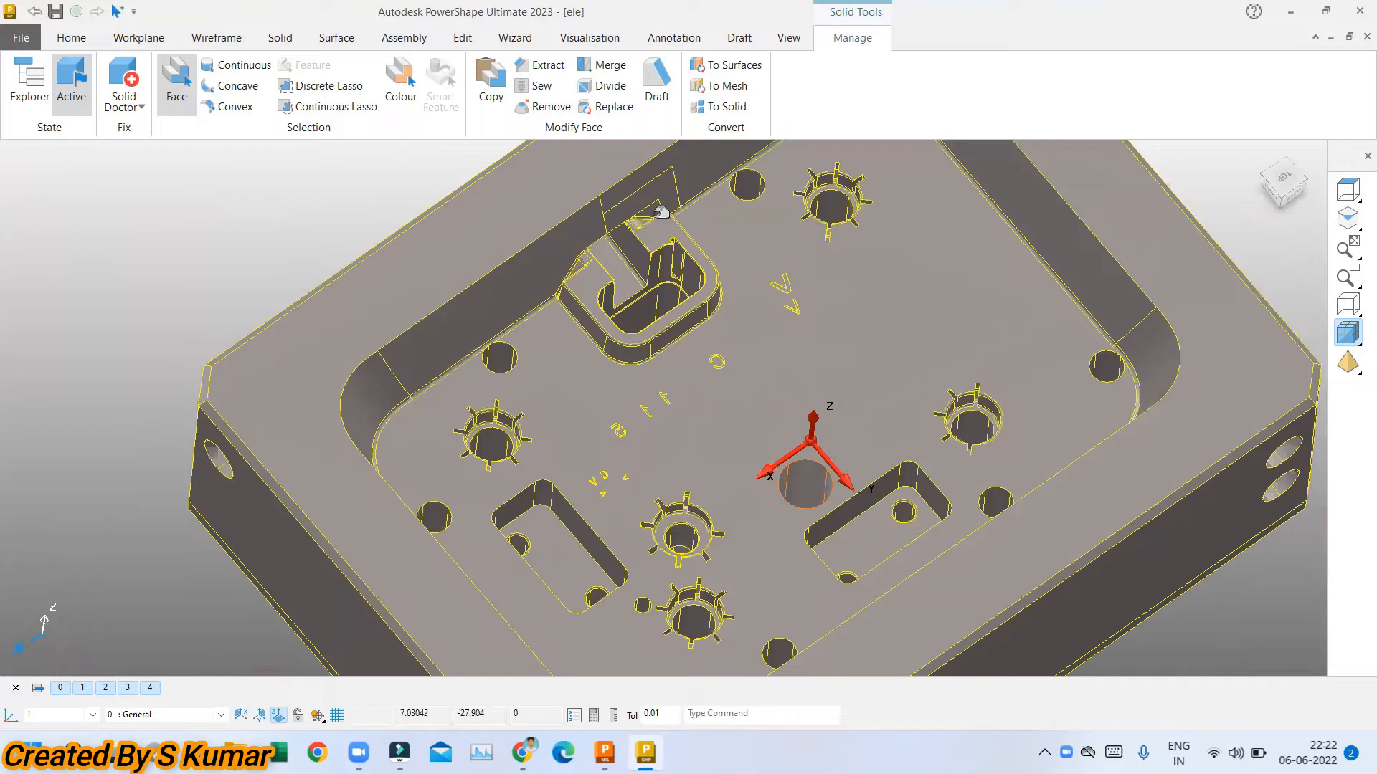
pyautogui.scroll(5, 661, 213)
pyautogui.moveTo(778, 401)
pyautogui.mouseDown(button='middle')
pyautogui.moveTo(781, 427)
pyautogui.moveTo(817, 422)
pyautogui.moveTo(790, 420)
pyautogui.mouseUp(button='middle')
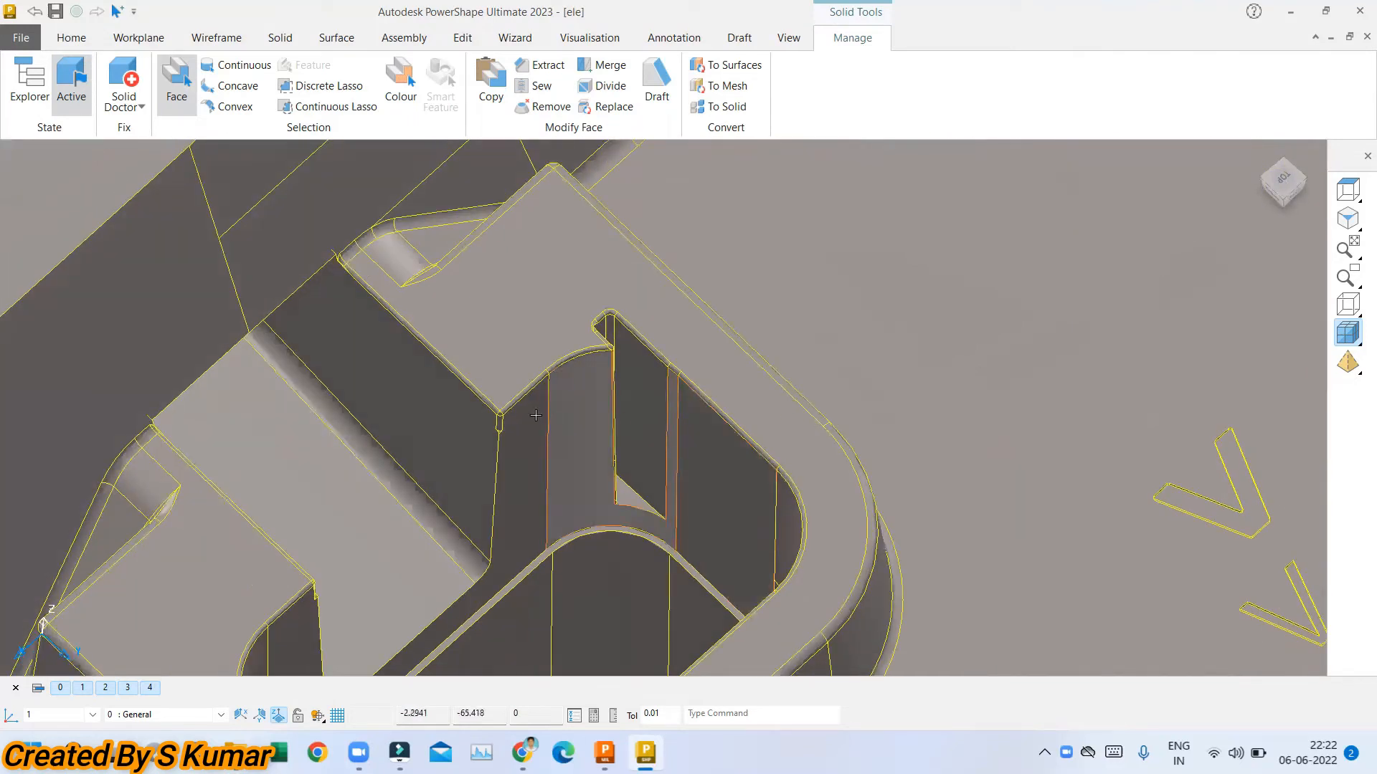
pyautogui.scroll(2, 537, 415)
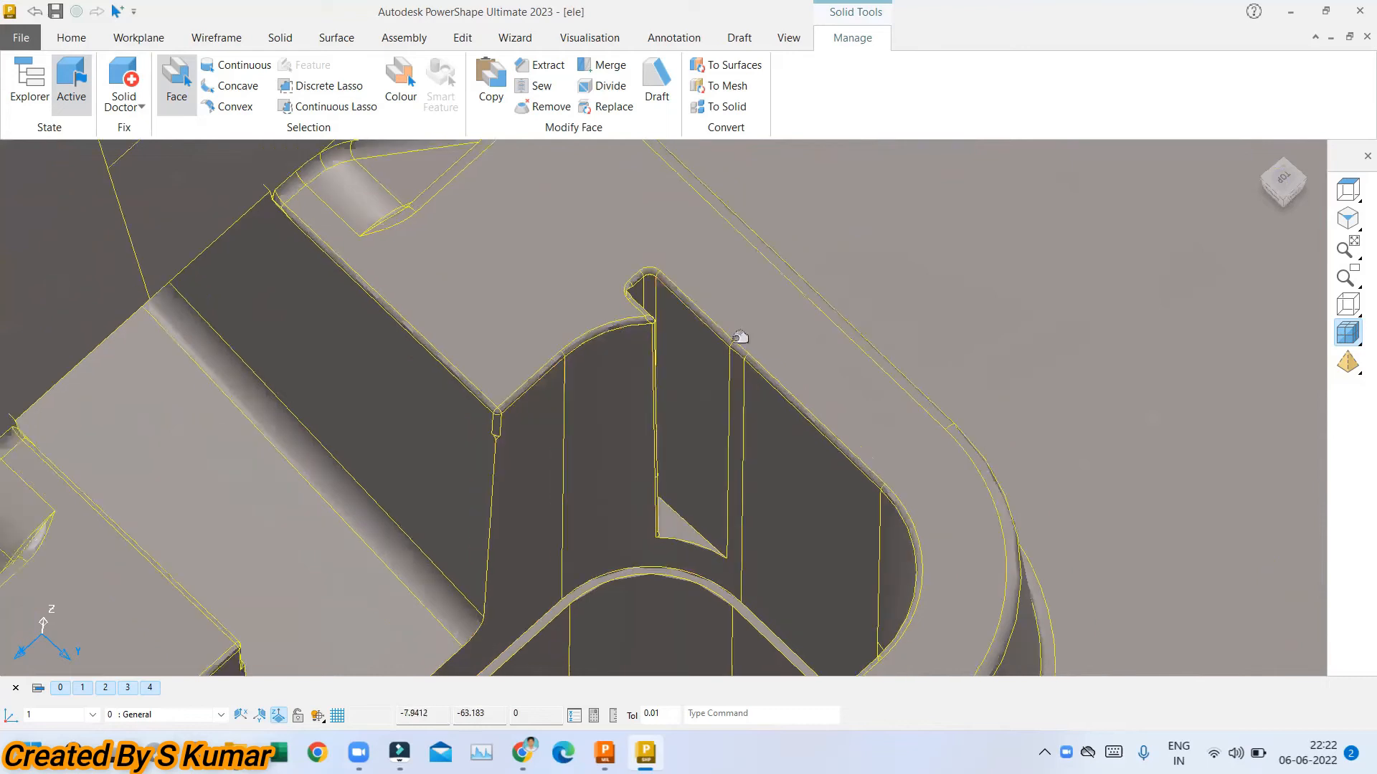
pyautogui.scroll(-2, 739, 337)
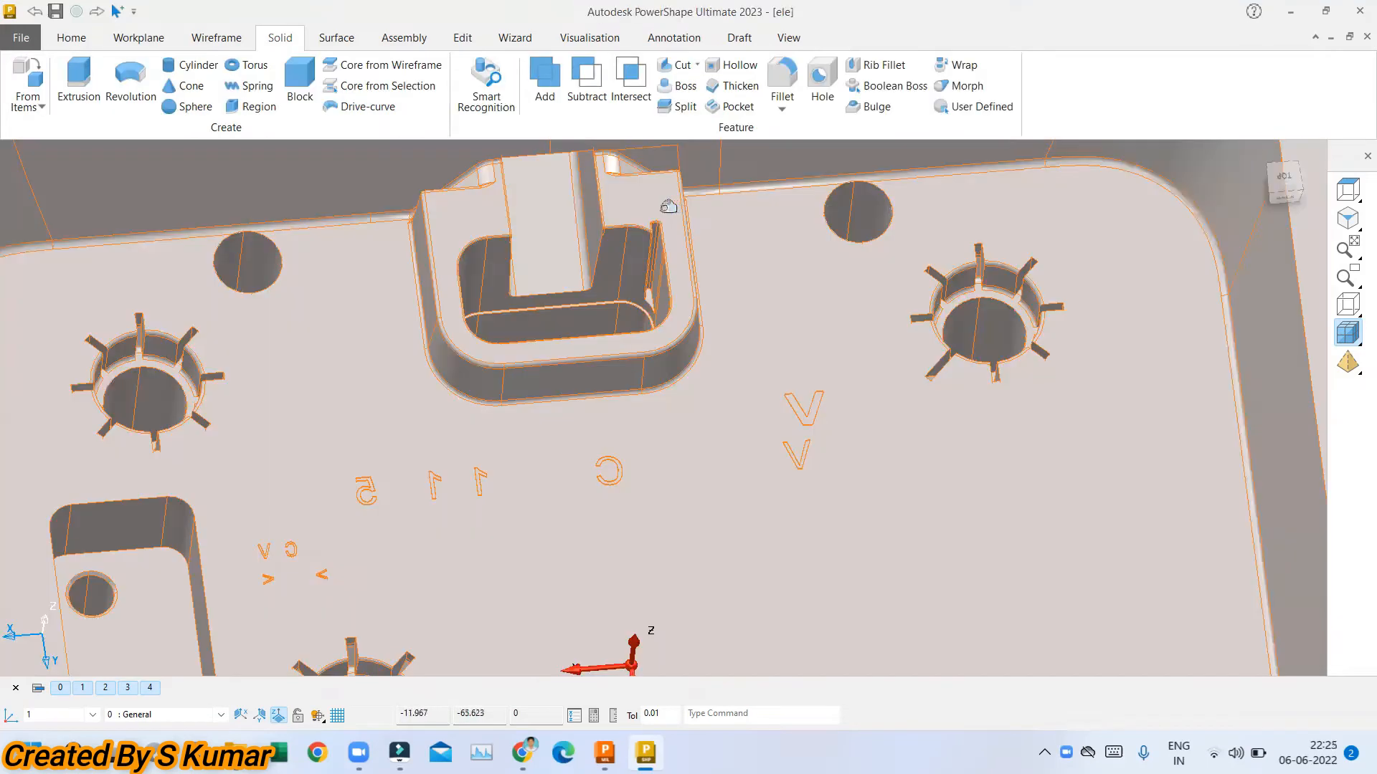
# Select the plate solid and pick the floor and side wall faces of the narrow slot in the pocket's corner.
pyautogui.scroll(2, 666, 206)
pyautogui.scroll(3, 666, 207)
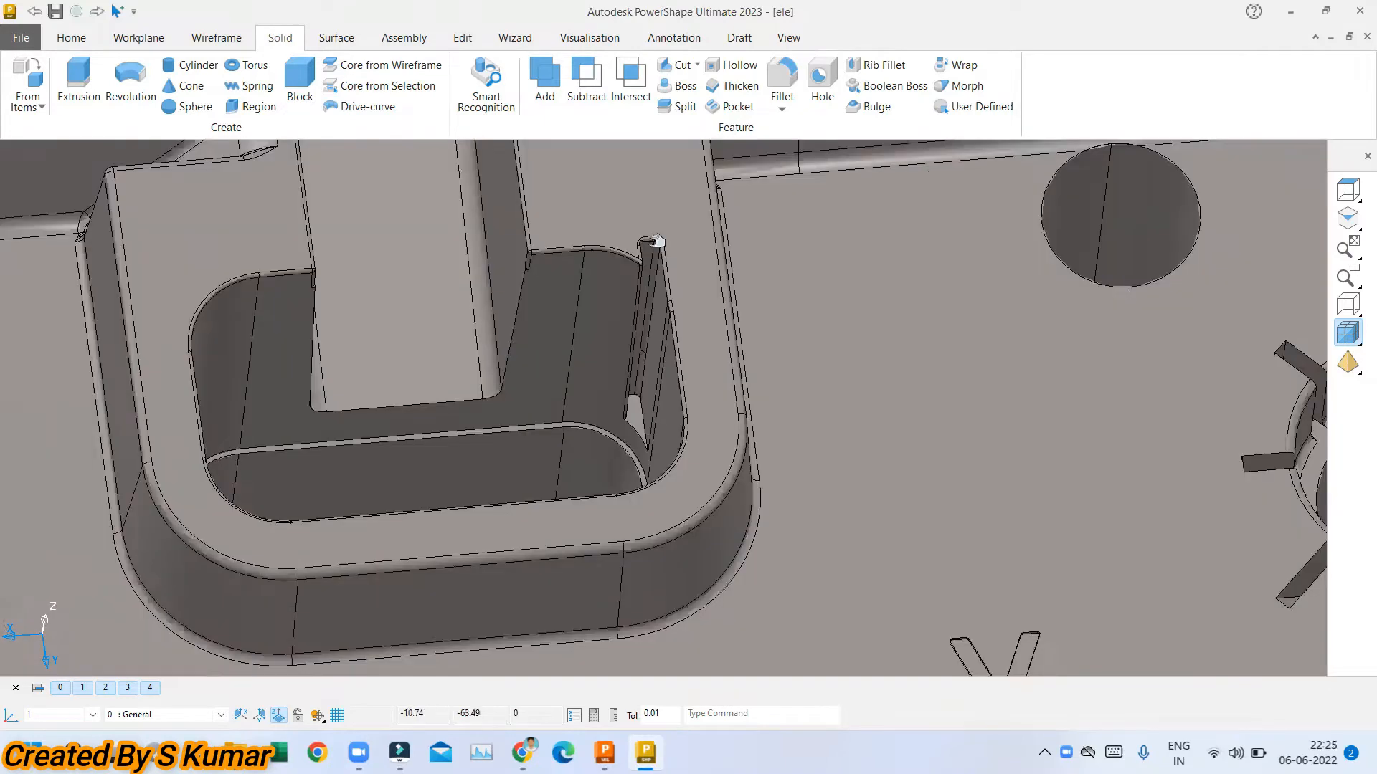
pyautogui.scroll(3, 658, 241)
pyautogui.click(755, 265)
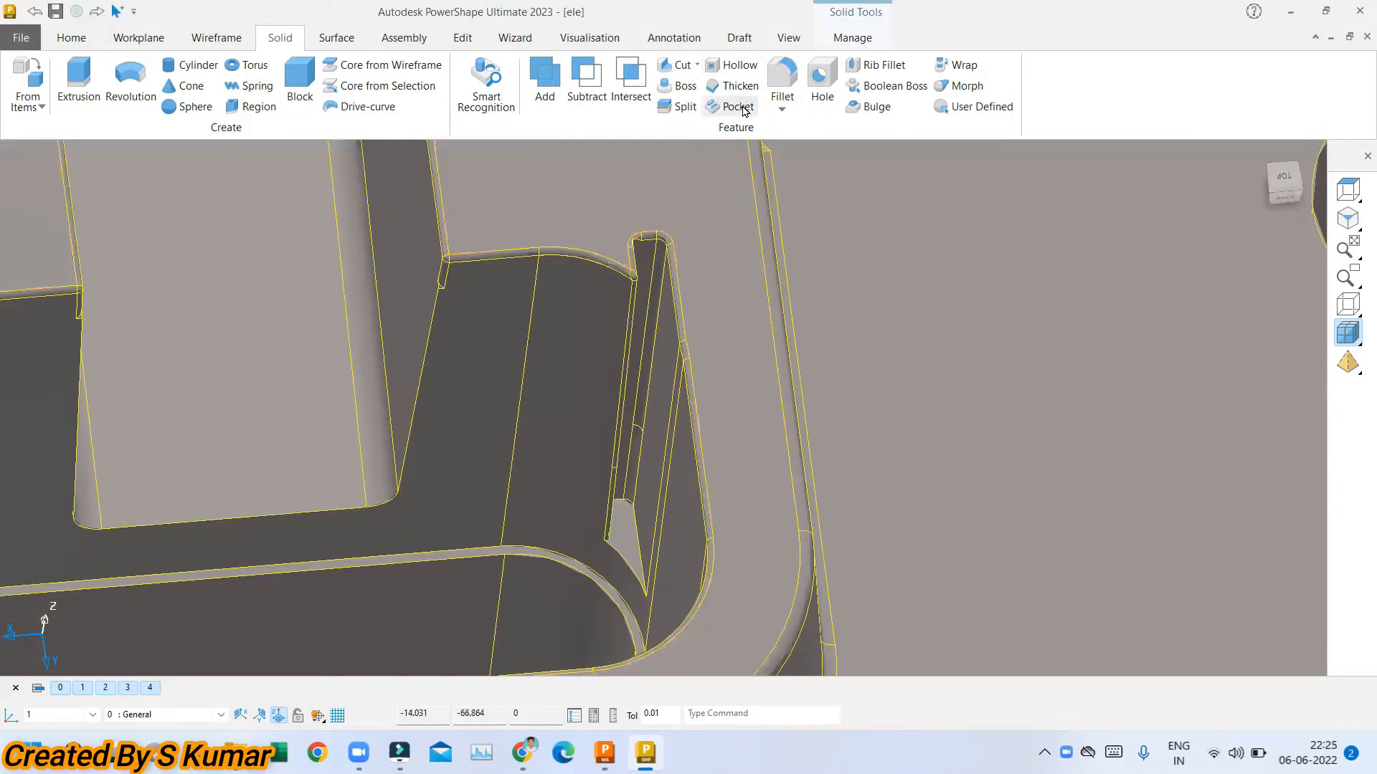
pyautogui.click(852, 38)
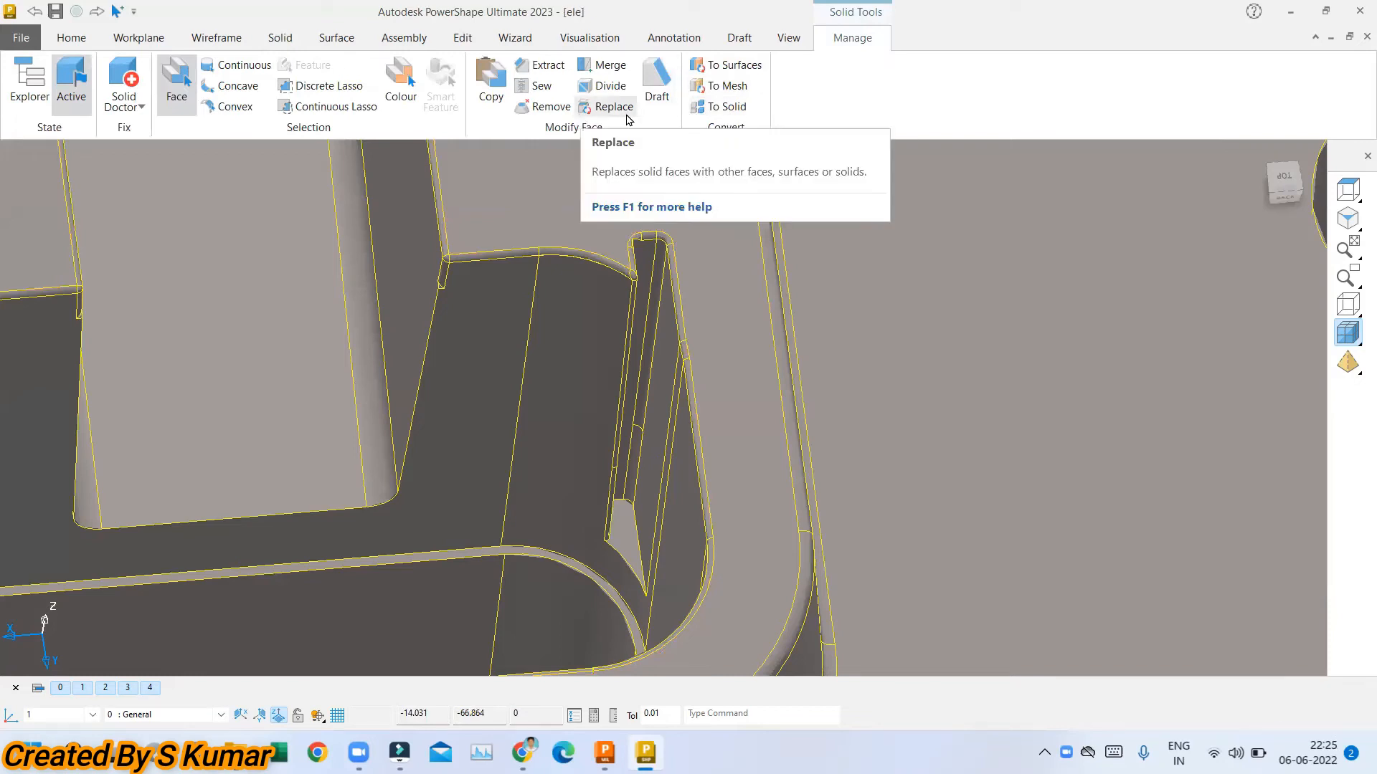
pyautogui.click(623, 531)
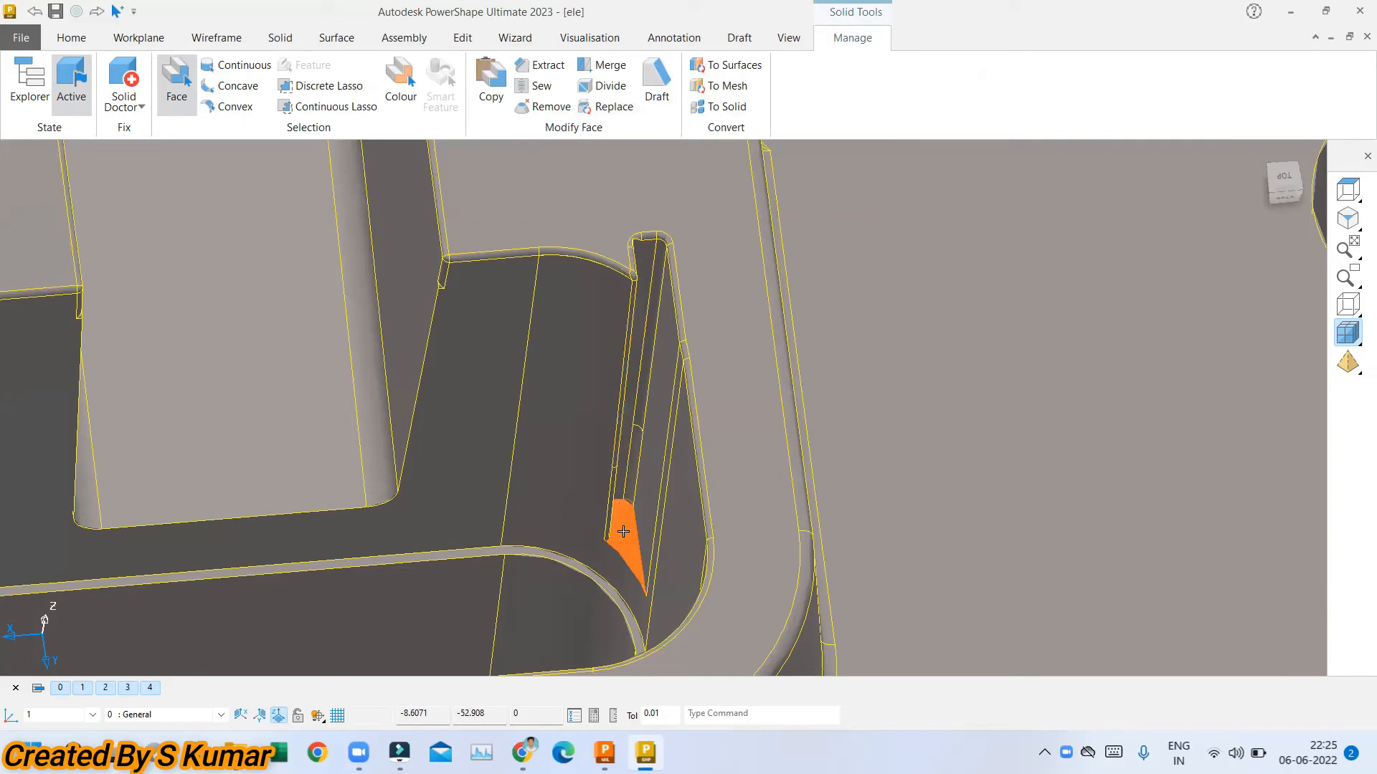
pyautogui.keyDown('shift'); pyautogui.click(657, 466); pyautogui.keyUp('shift')
pyautogui.moveTo(623, 596); pyautogui.dragTo(599, 488, button='middle')
pyautogui.scroll(2, 623, 344)
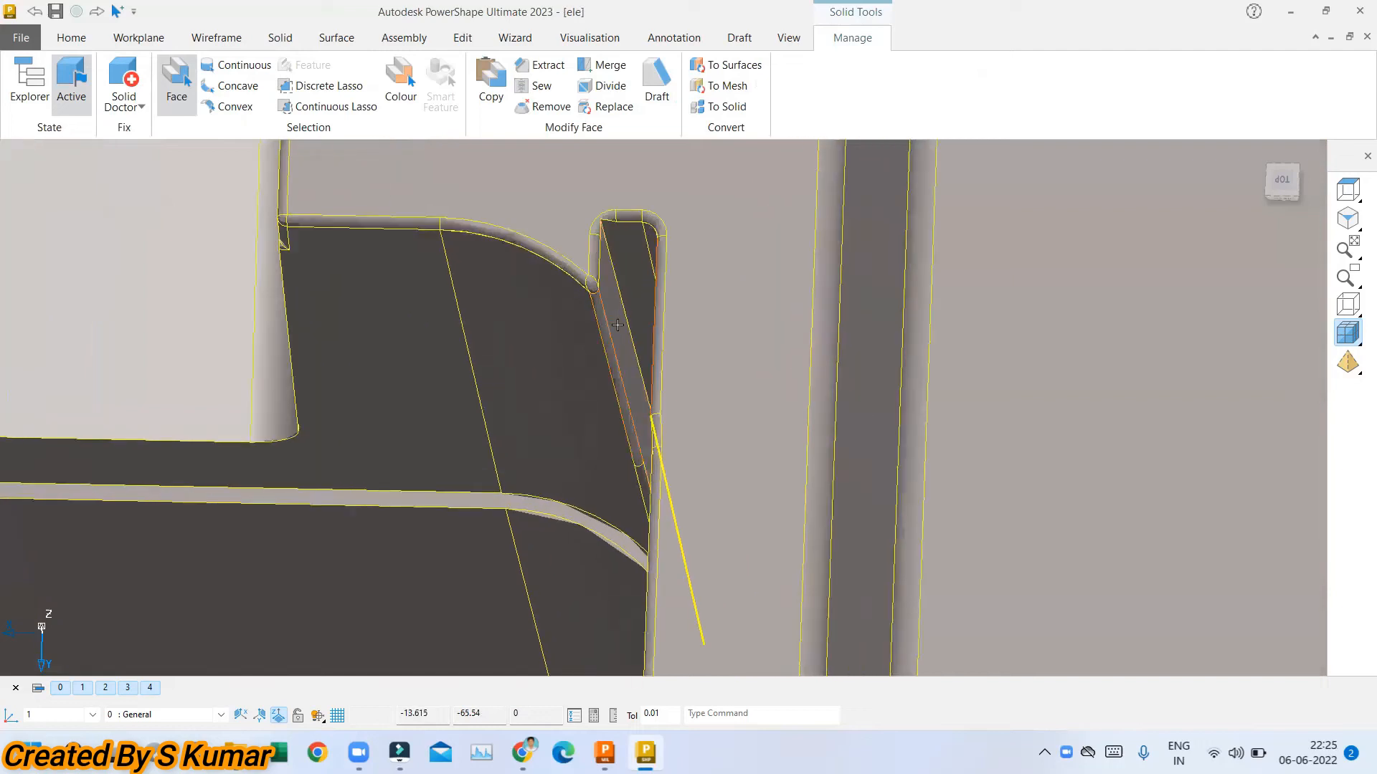
pyautogui.keyDown('shift'); pyautogui.click(617, 298); pyautogui.keyUp('shift')
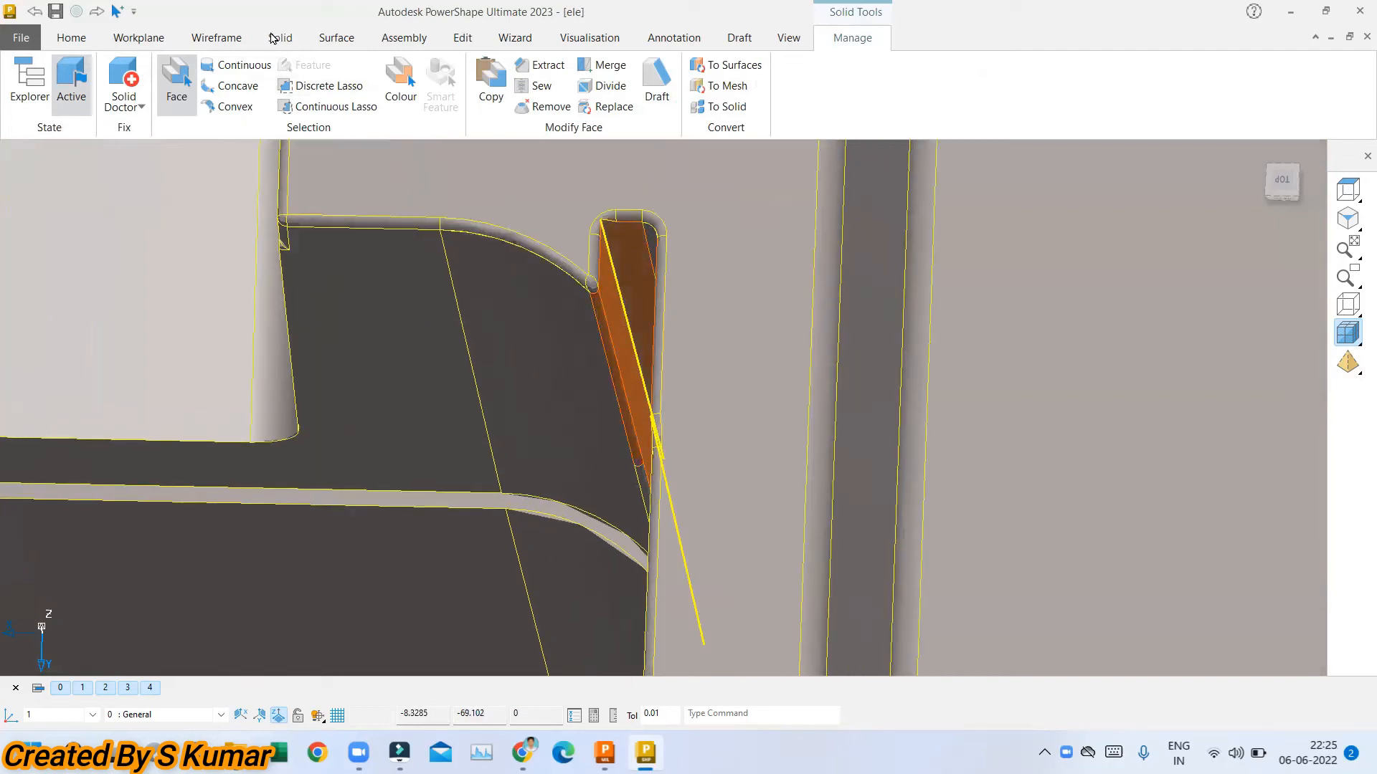
# Create a core from the selected slot faces with length 4, width 5 and height 22, Boolean enabled, and add it to the plate solid.
pyautogui.click(275, 37)
pyautogui.click(397, 88)
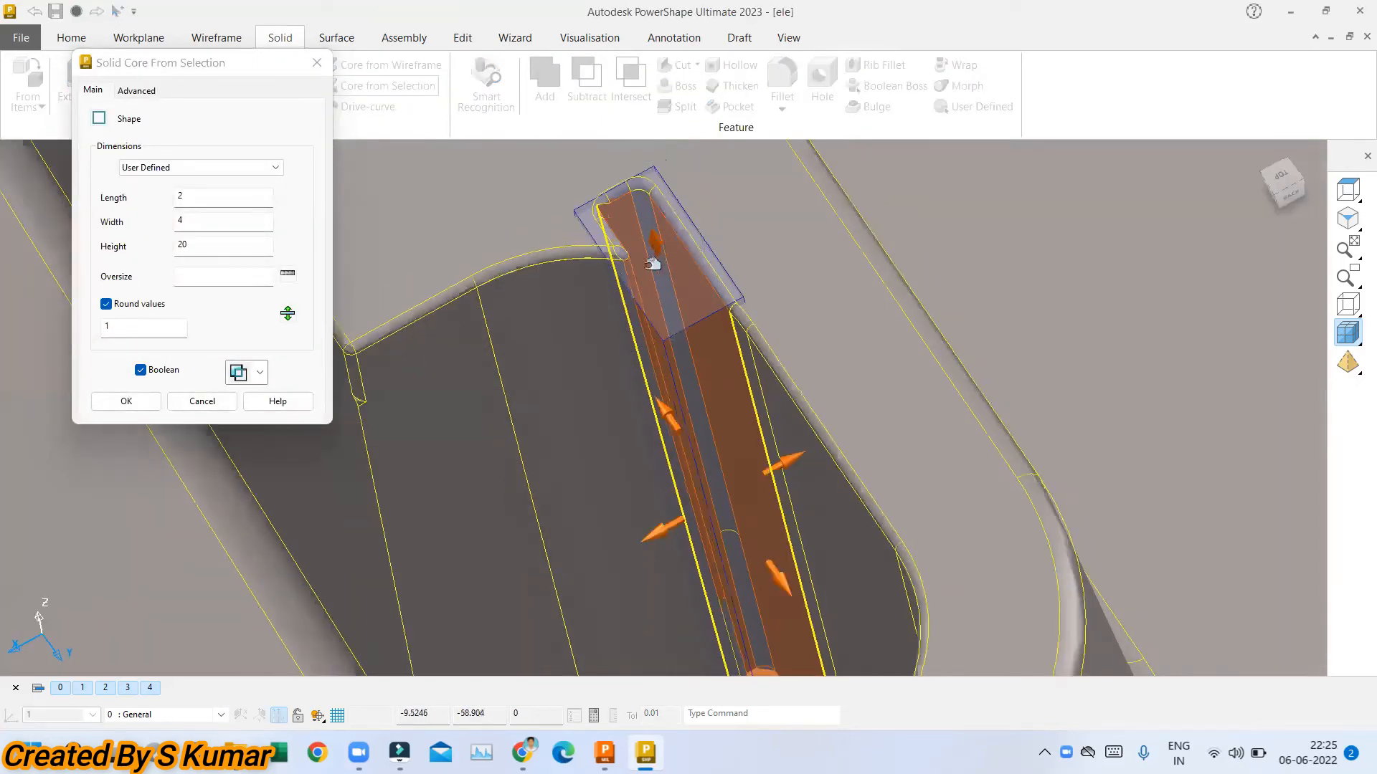
pyautogui.scroll(-2, 654, 265)
pyautogui.moveTo(654, 264); pyautogui.dragTo(694, 223, button='middle')
pyautogui.moveTo(683, 228); pyautogui.dragTo(681, 217)
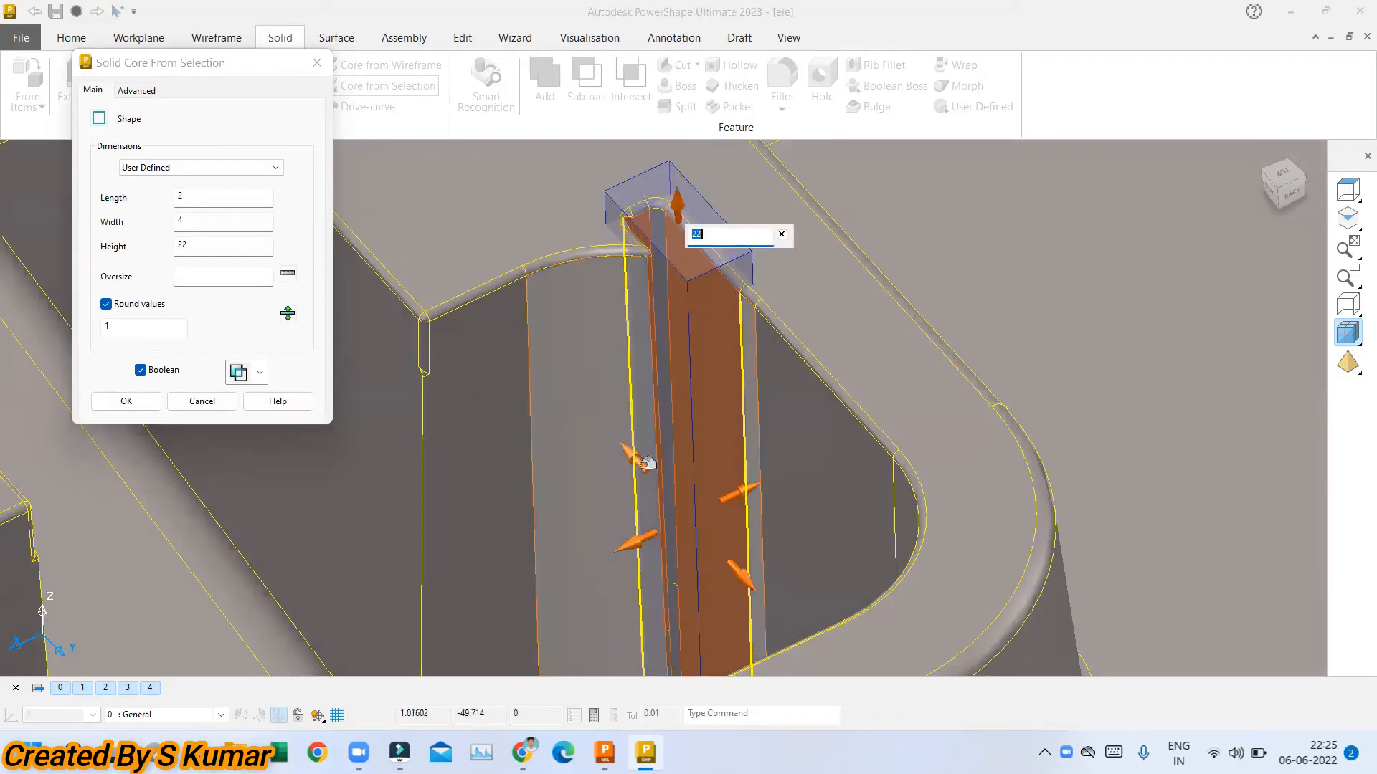
pyautogui.moveTo(642, 454); pyautogui.dragTo(655, 411)
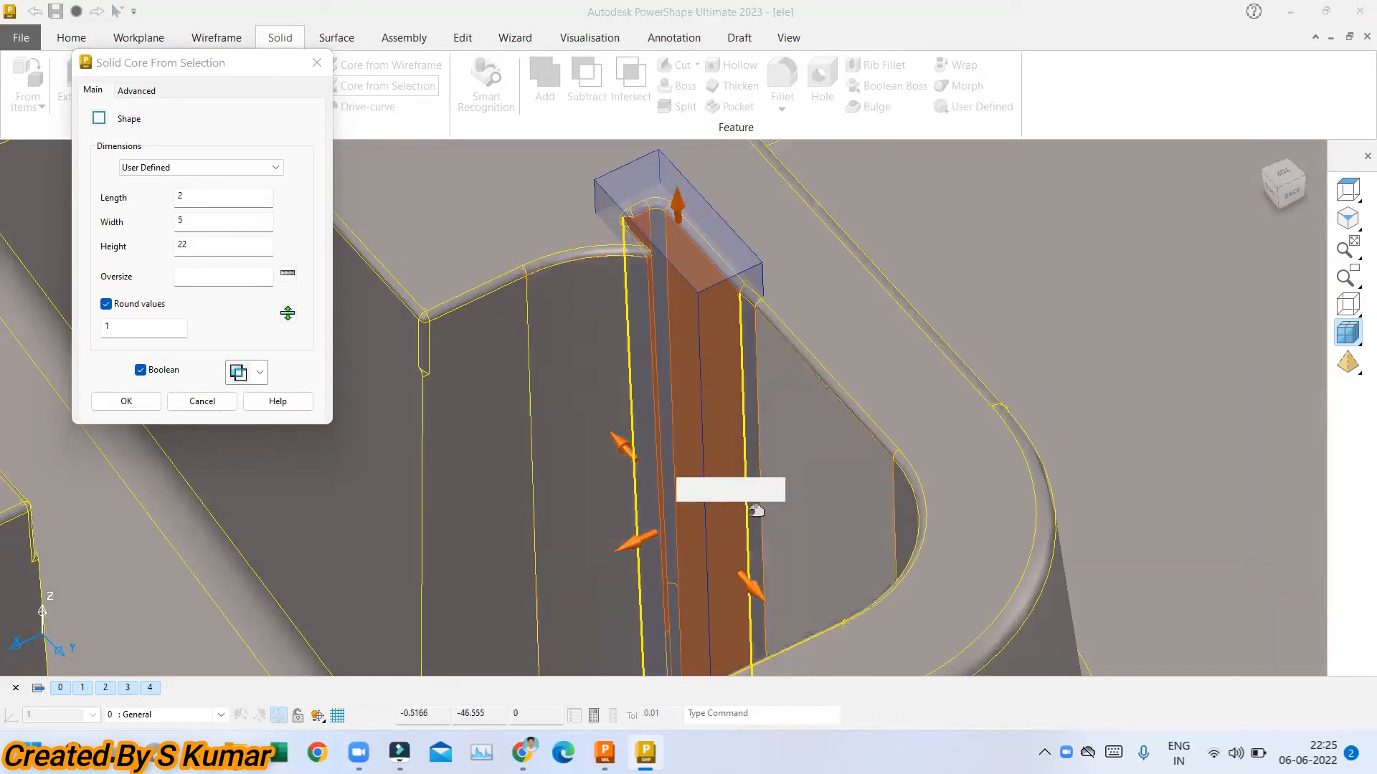
pyautogui.moveTo(643, 539); pyautogui.dragTo(638, 547)
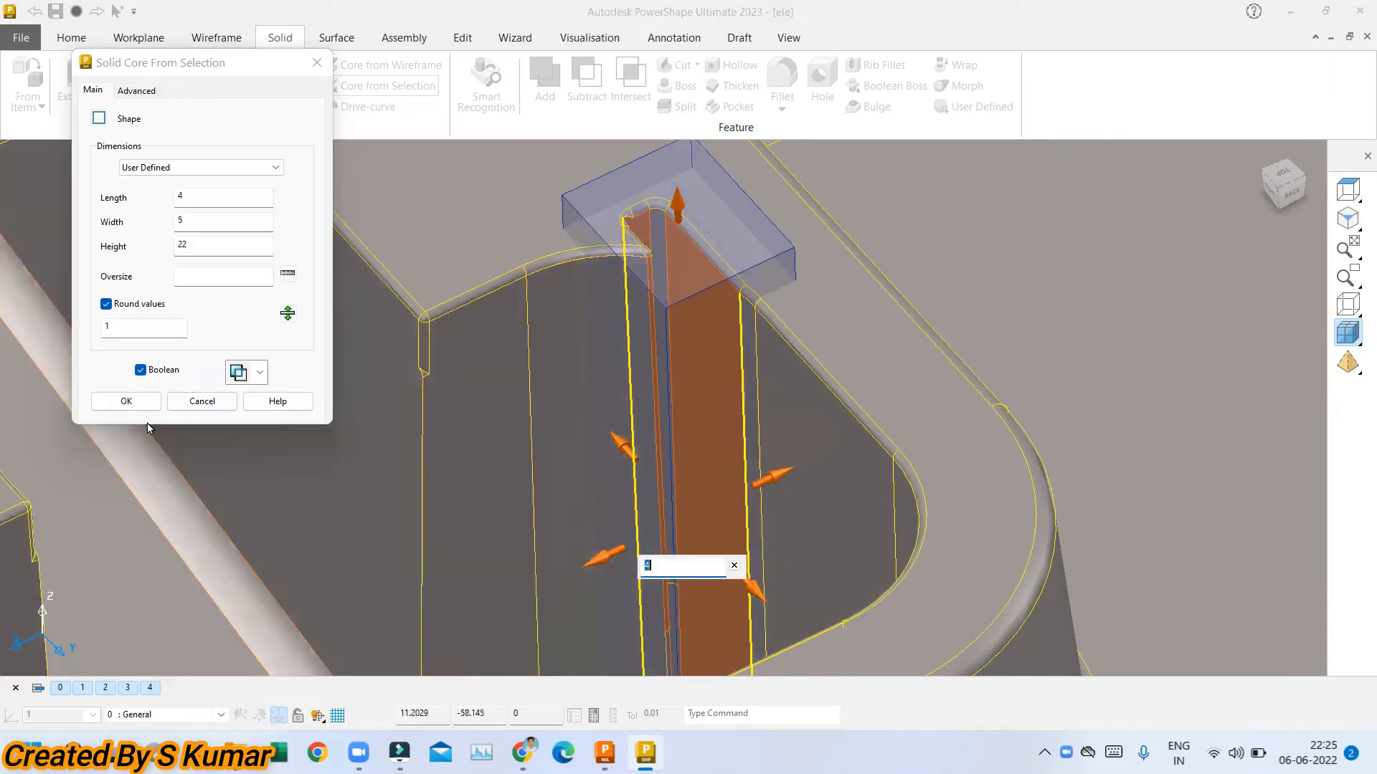
pyautogui.click(130, 402)
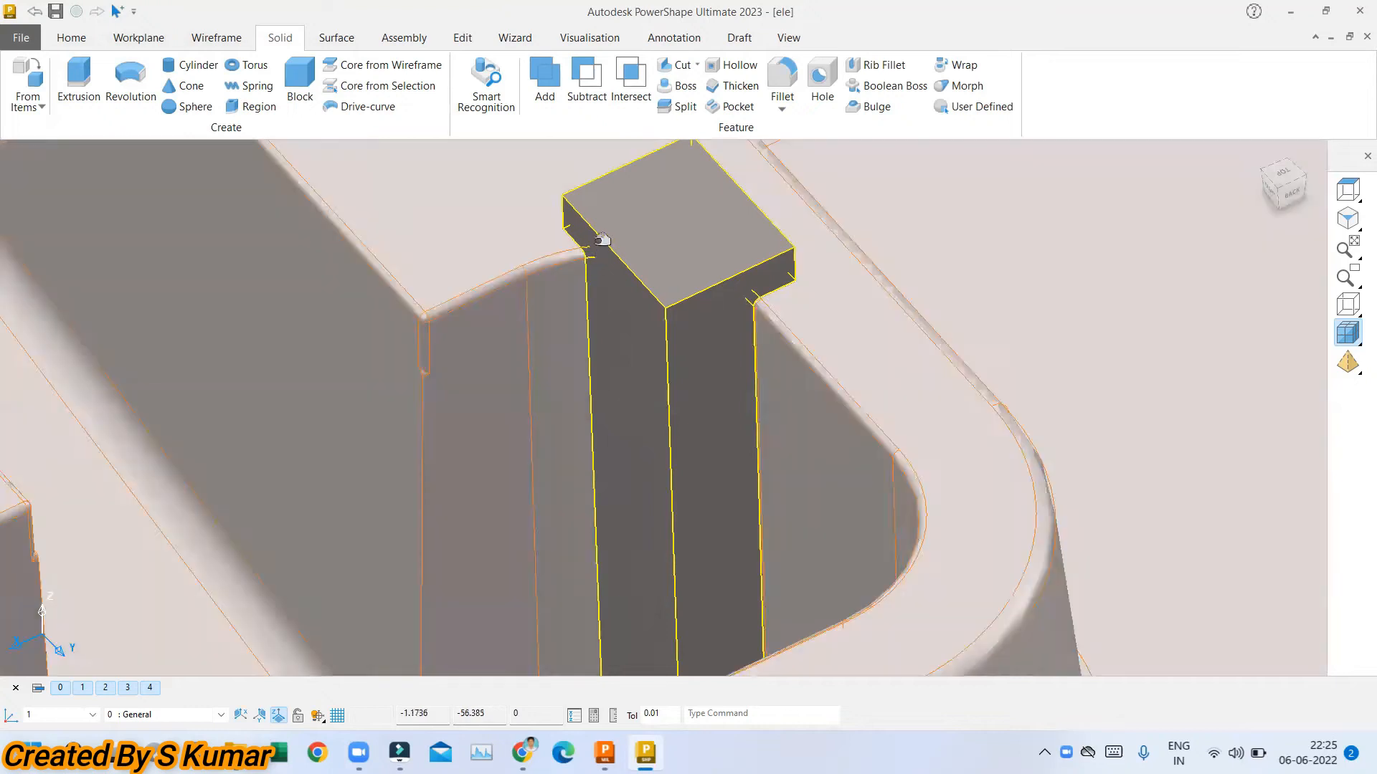
pyautogui.scroll(-4, 606, 235)
pyautogui.click(552, 100)
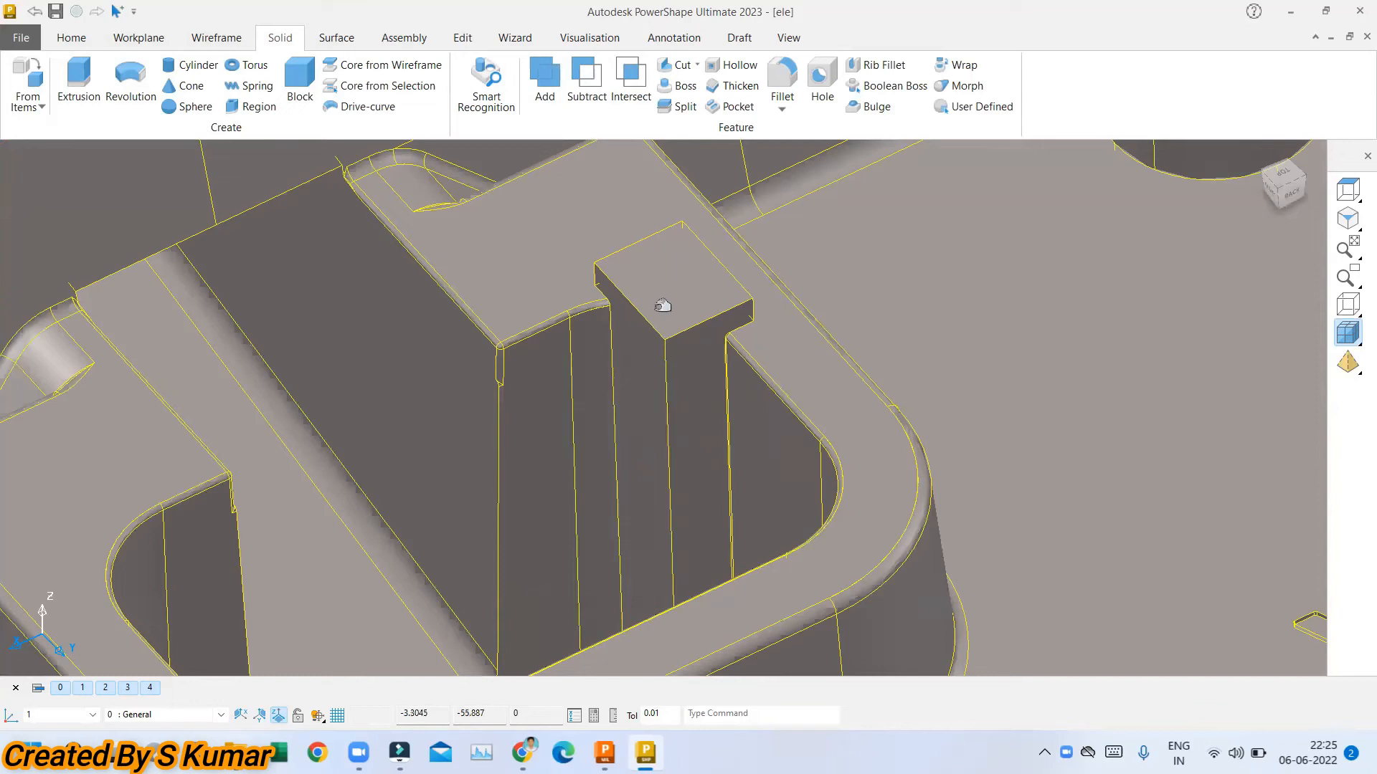
# Replace the top face of the added block with the surrounding flat top face of the pocket's rim, using zero offset.
pyautogui.keyDown('shift'); pyautogui.moveTo(663, 306); pyautogui.dragTo(686, 369, button='middle'); pyautogui.keyUp('shift')
pyautogui.scroll(2, 622, 304)
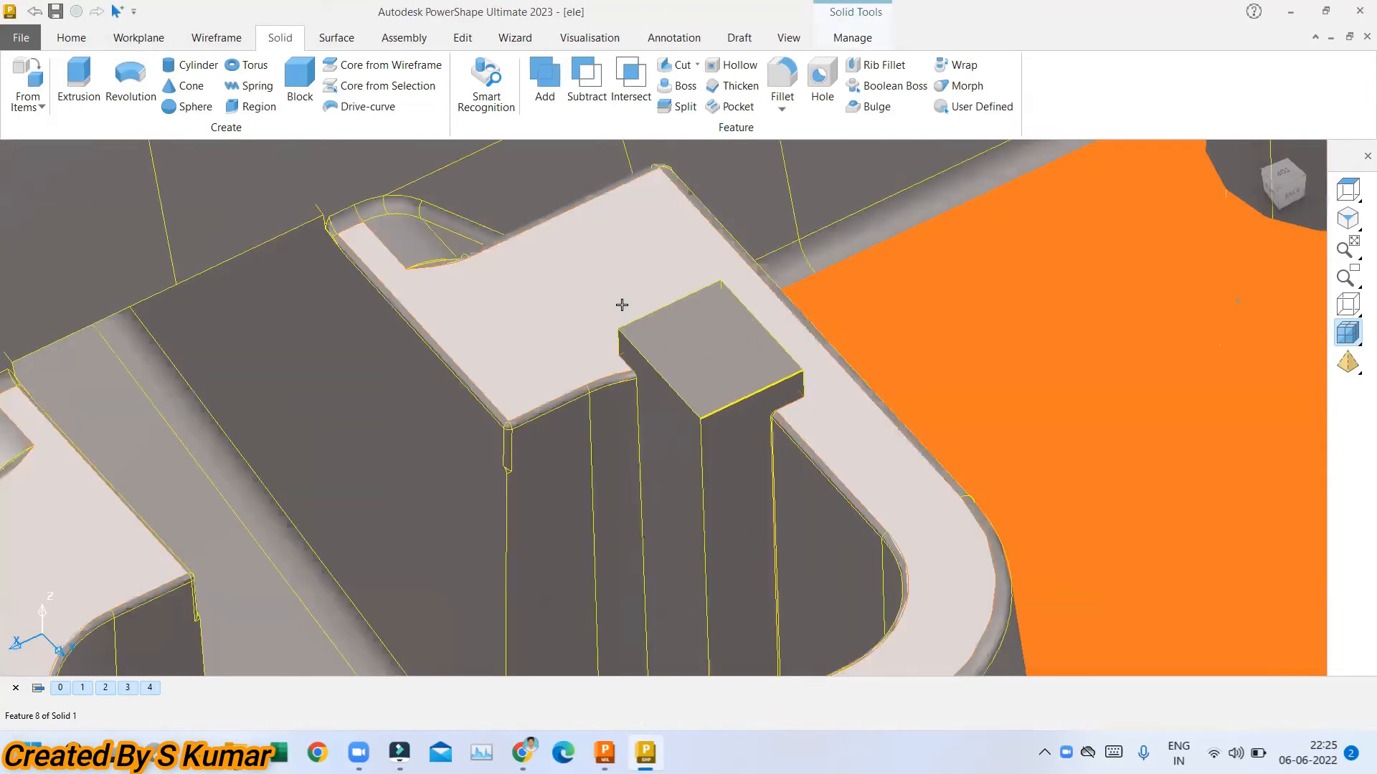
pyautogui.click(852, 38)
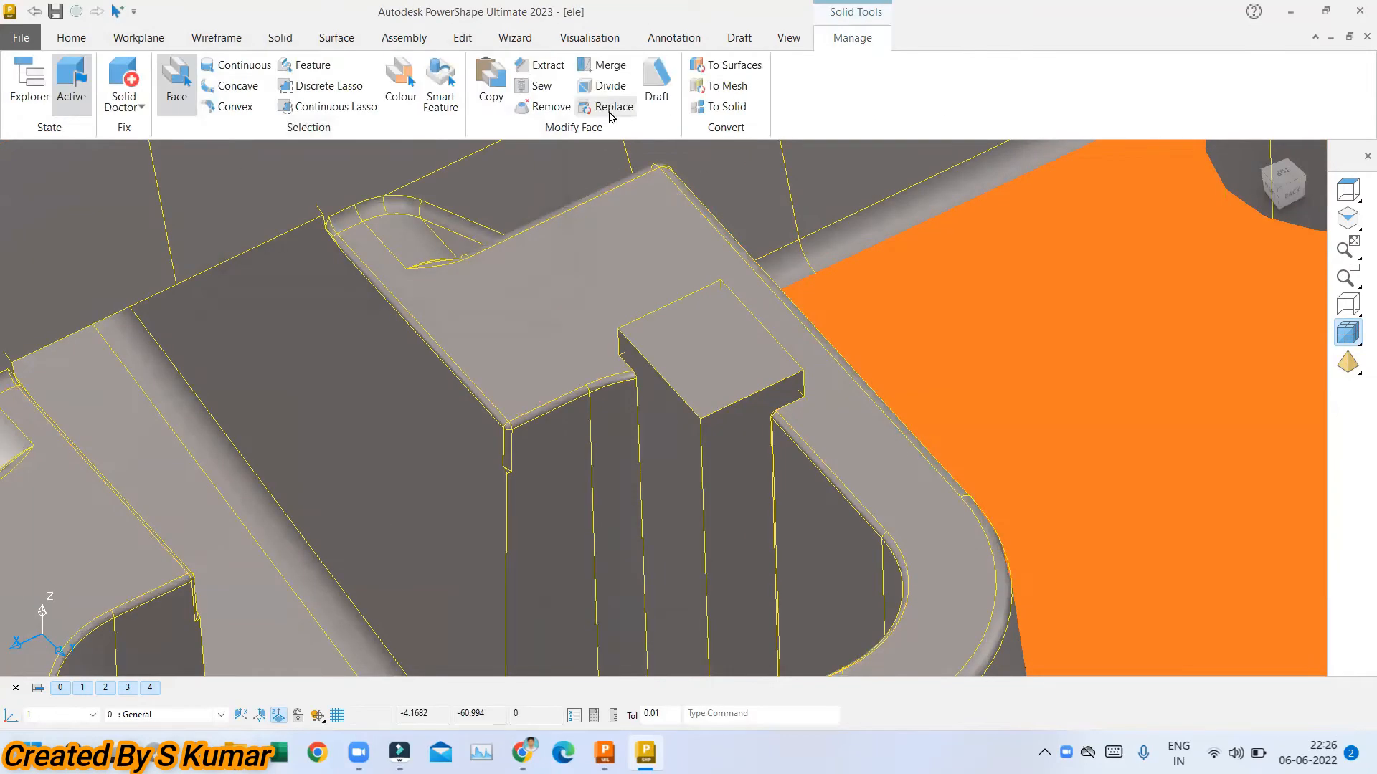
pyautogui.click(608, 109)
pyautogui.click(306, 102)
pyautogui.click(710, 368)
pyautogui.click(313, 127)
pyautogui.click(547, 298)
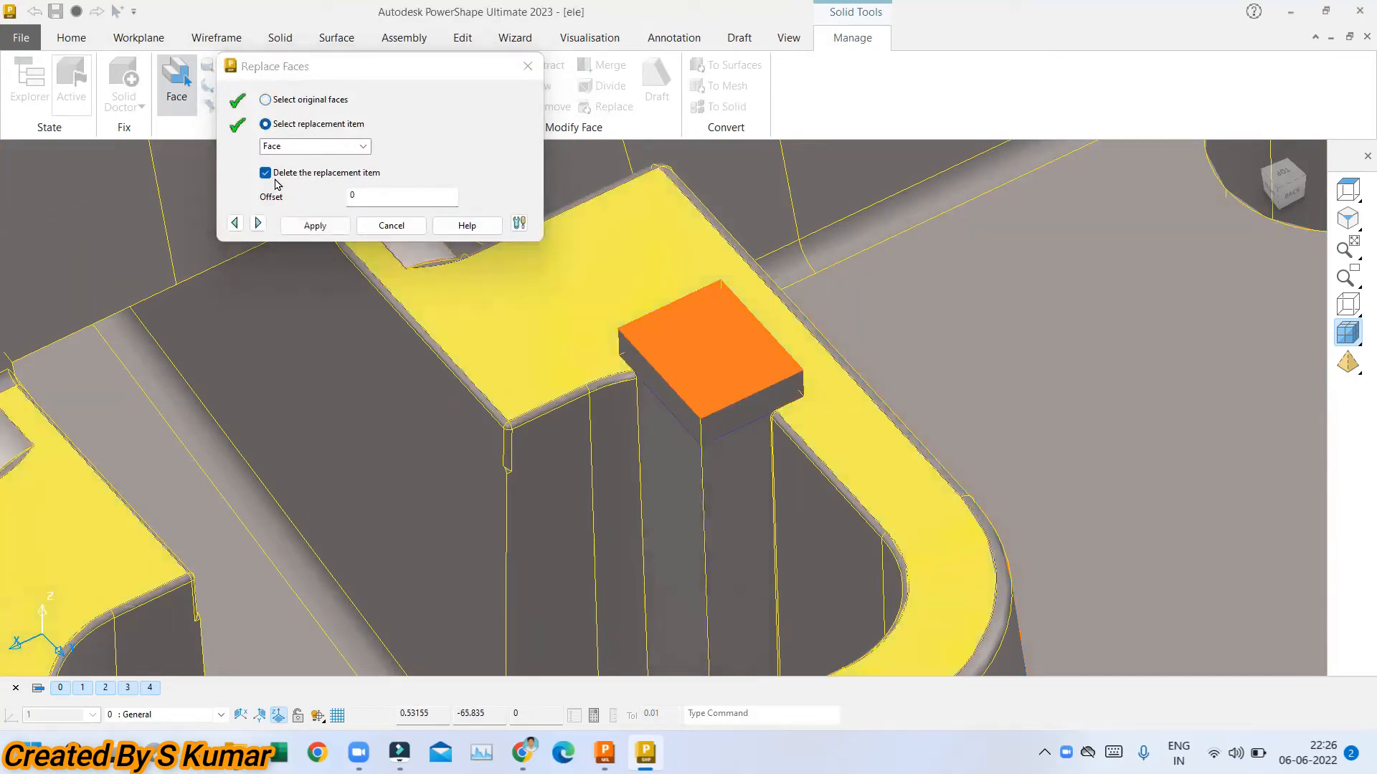
pyautogui.click(313, 227)
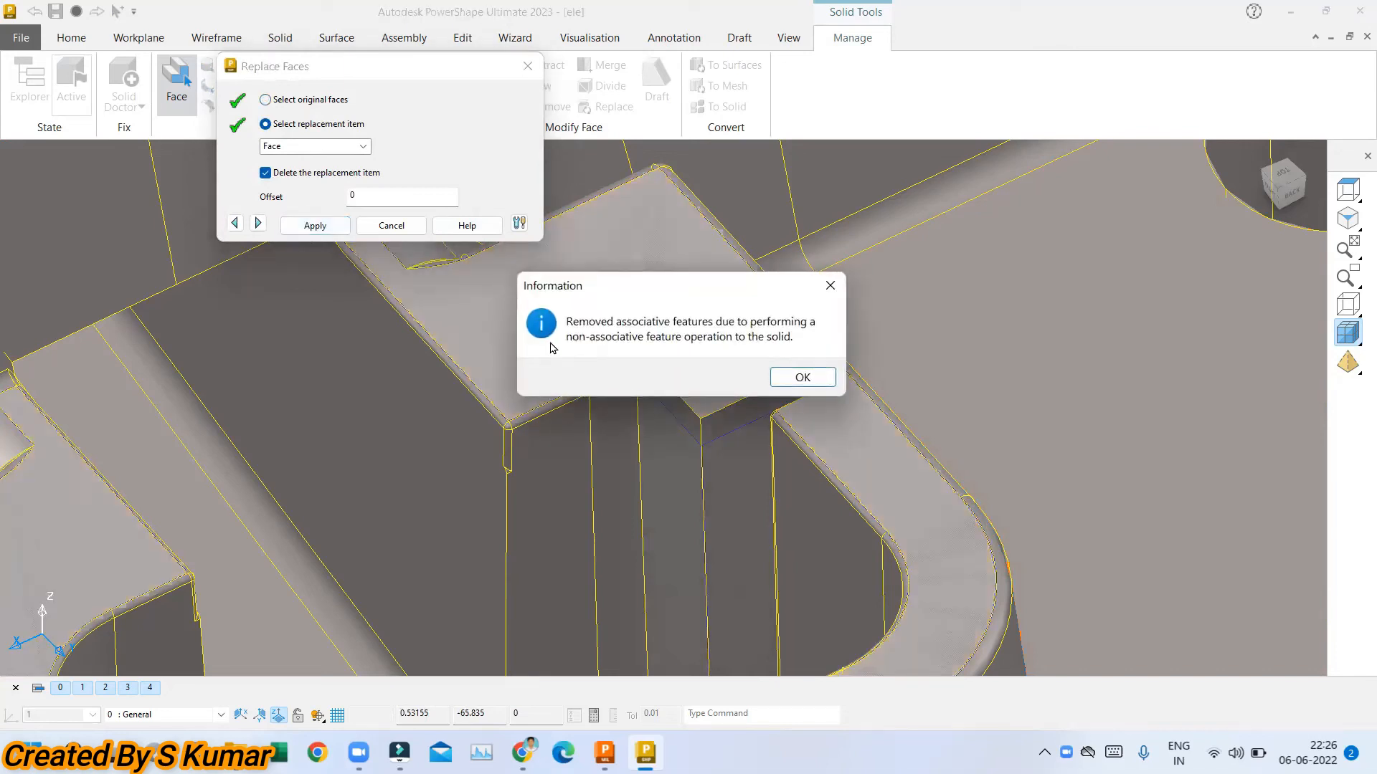
pyautogui.click(802, 377)
# Replace the bottom face of the block protruding into the pocket with the rim's flat top face, using zero offset.
pyautogui.click(1356, 308)
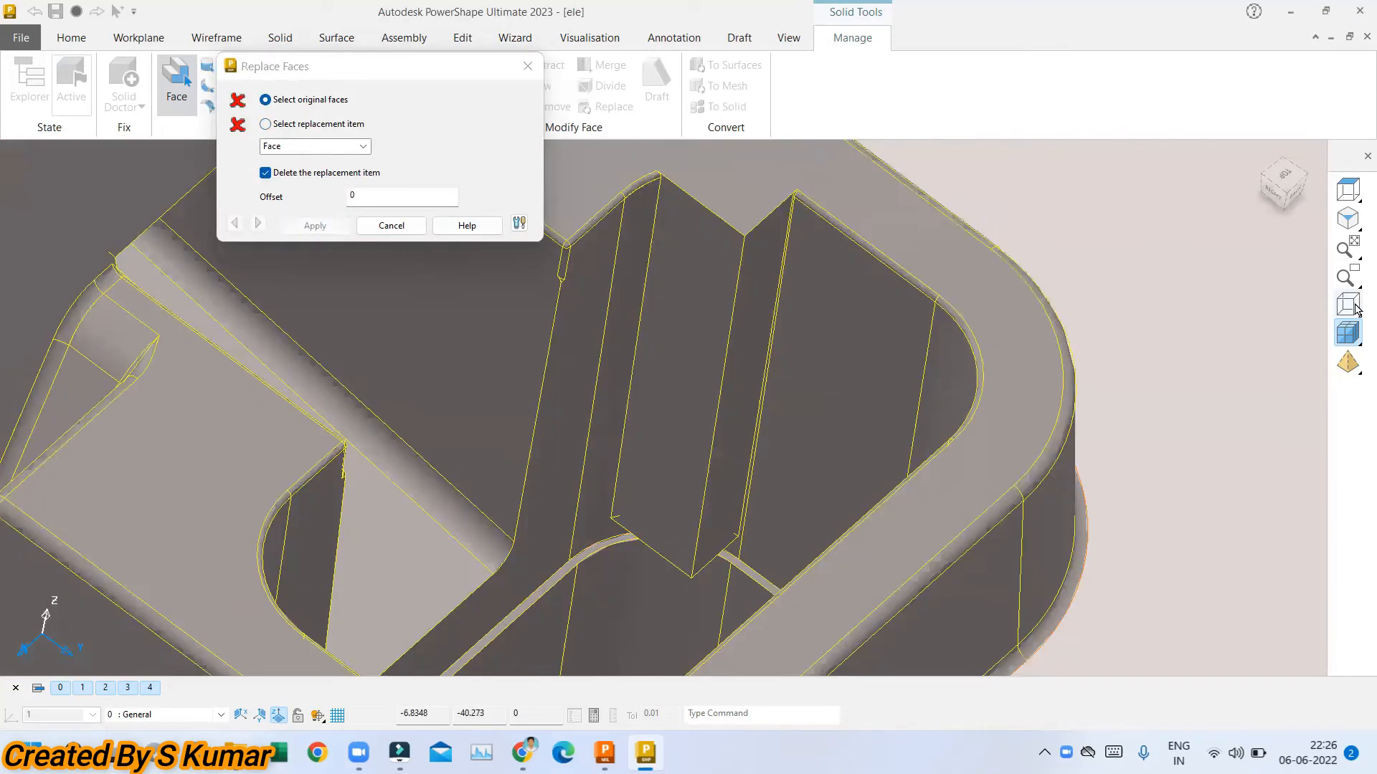
pyautogui.click(1355, 308)
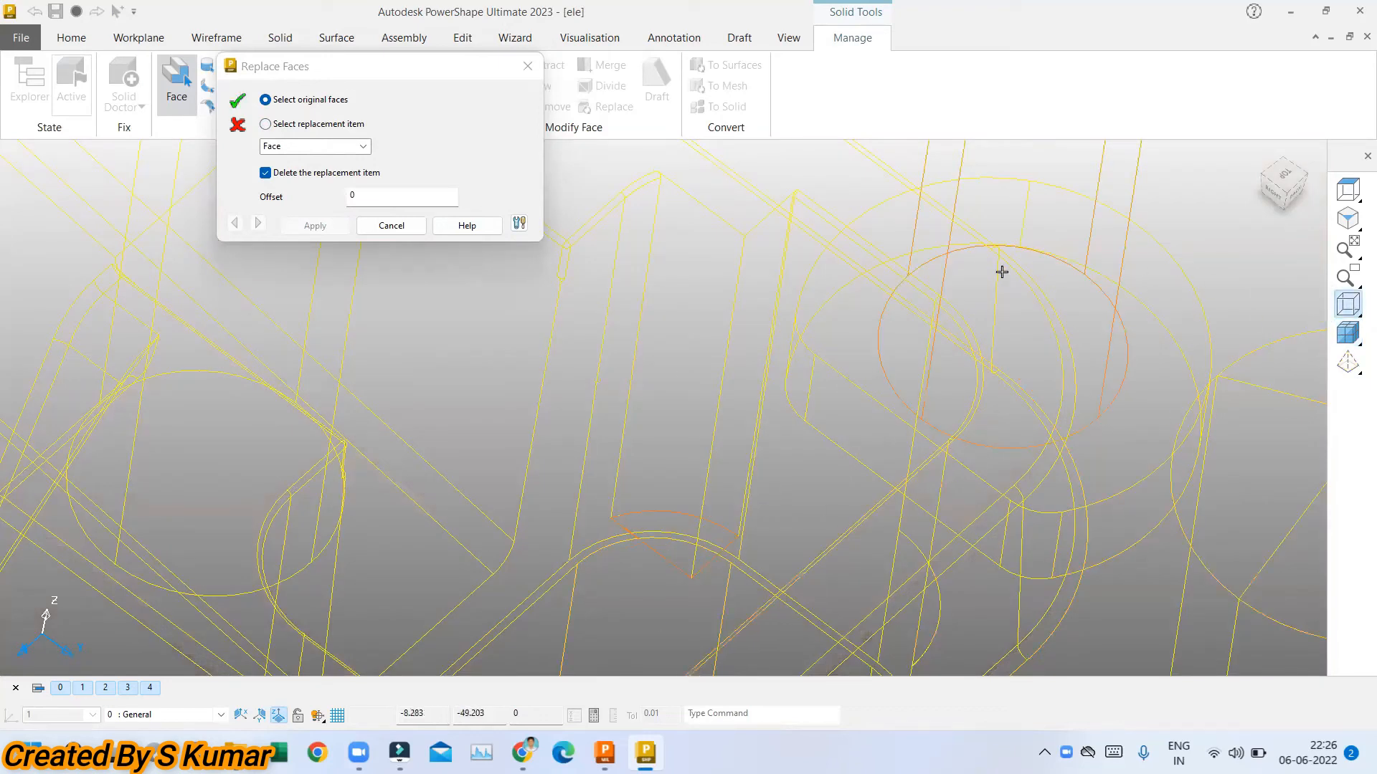
pyautogui.click(1350, 338)
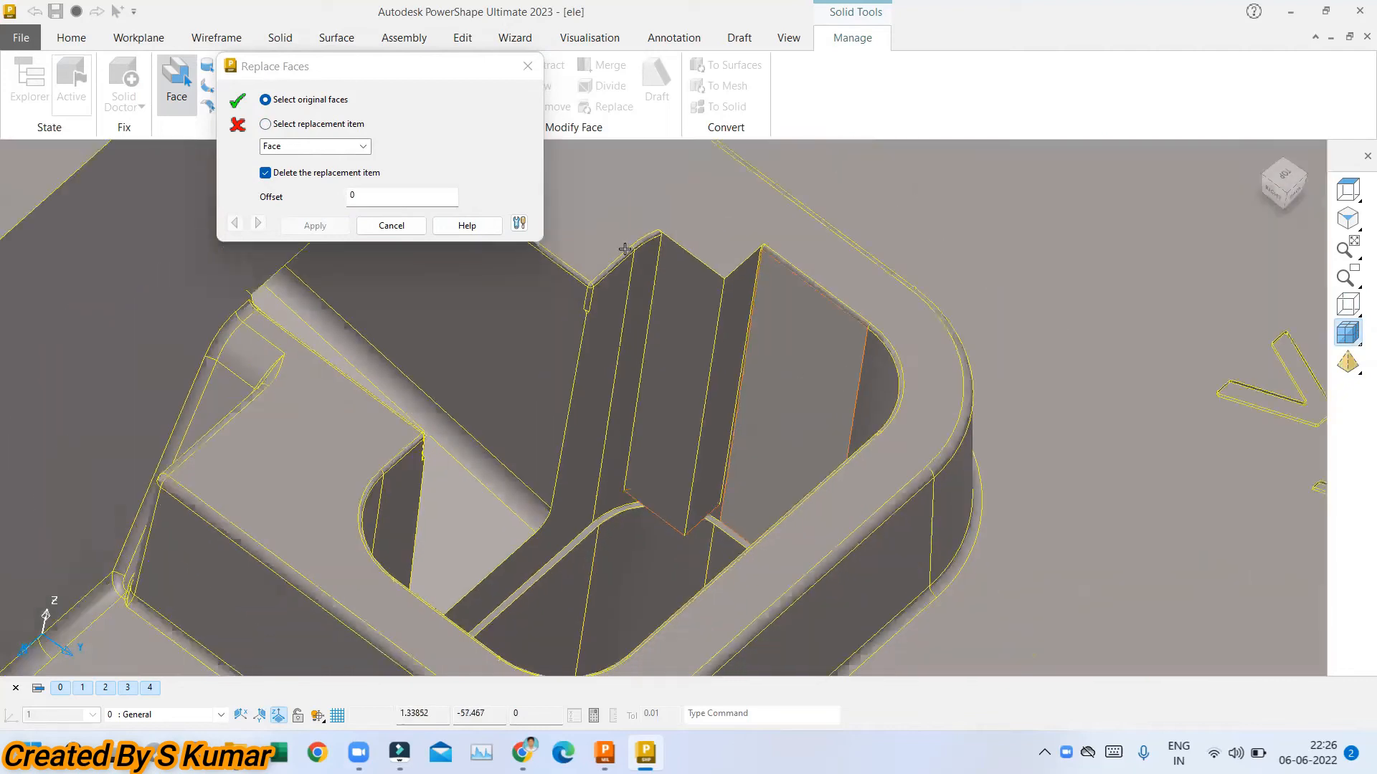
pyautogui.click(321, 125)
pyautogui.click(627, 208)
pyautogui.click(301, 224)
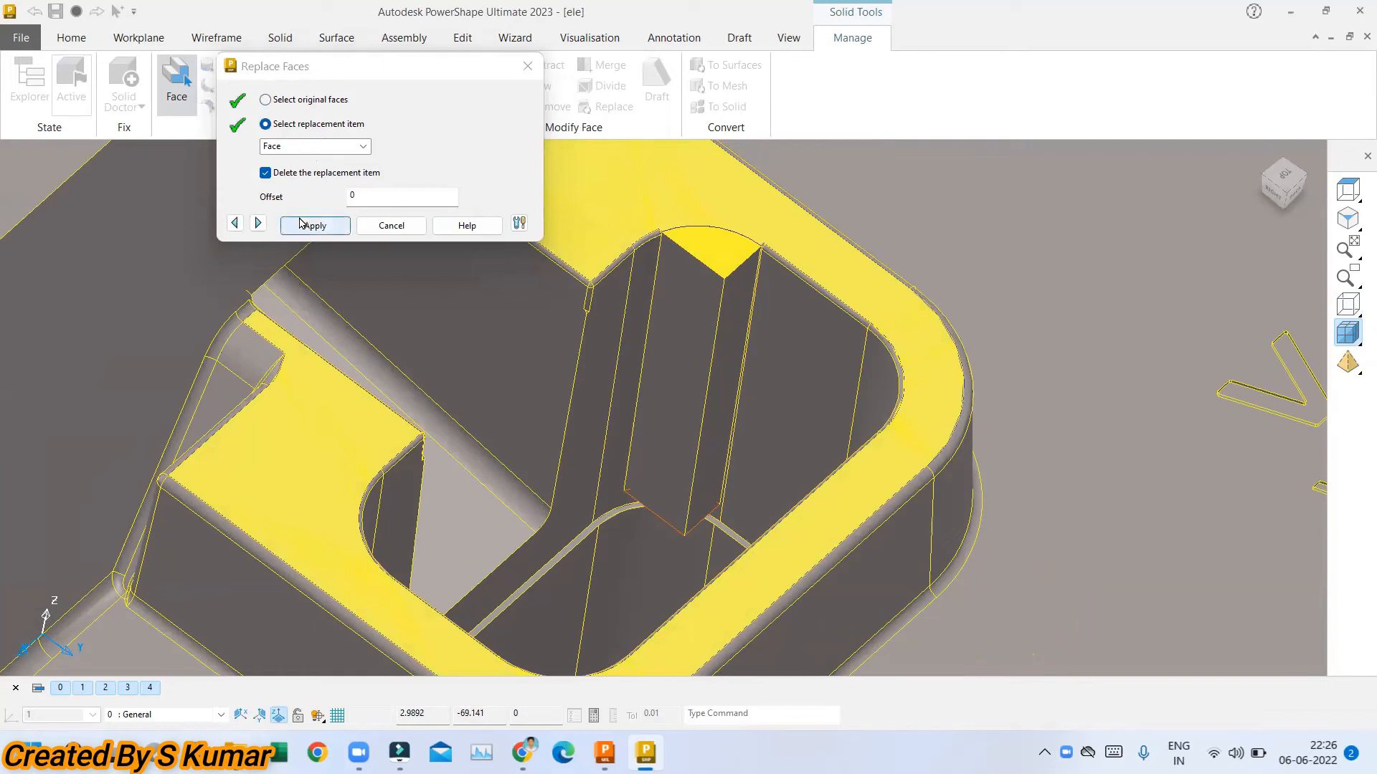
pyautogui.click(391, 226)
# Inspect the radius of the existing edge fillet beside the unrounded corner of the pocket with Surface Inspection.
pyautogui.scroll(3, 710, 213)
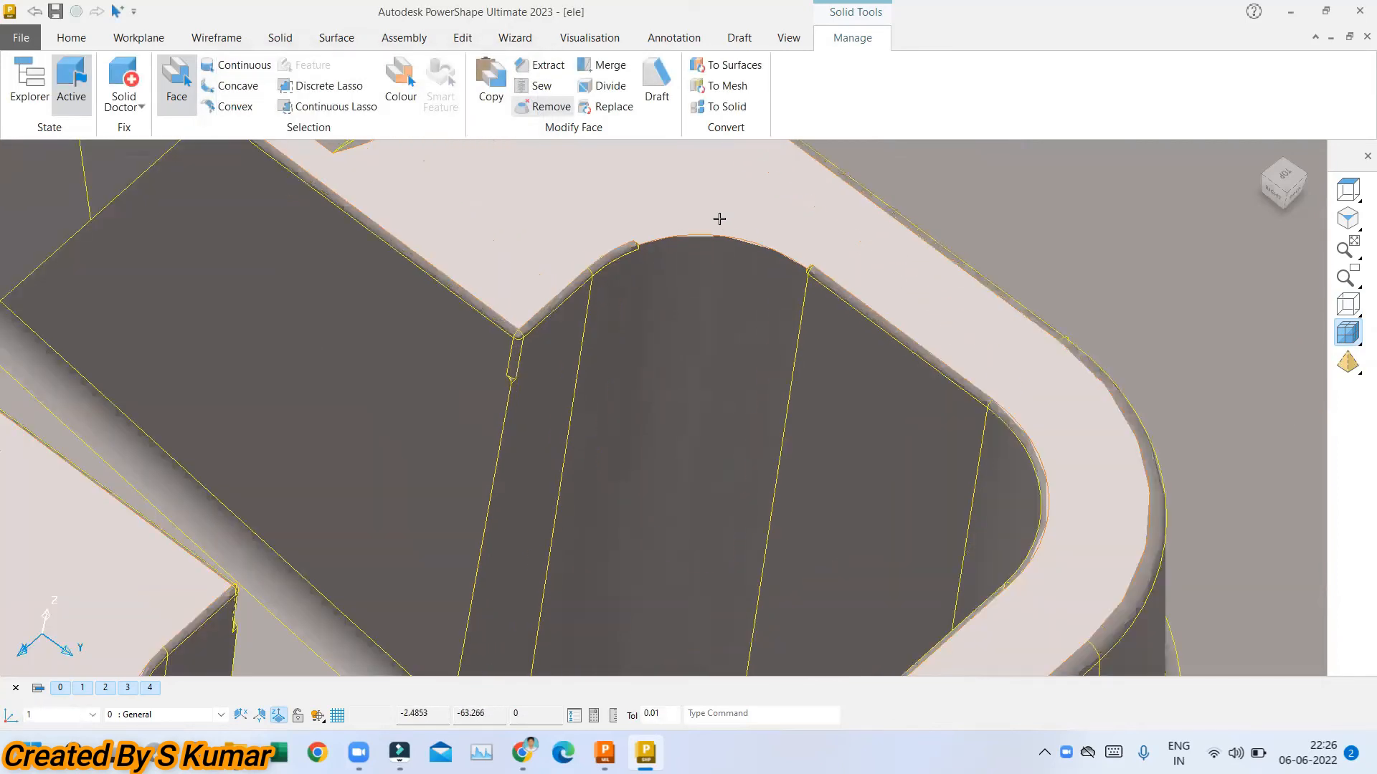
pyautogui.scroll(2, 719, 219)
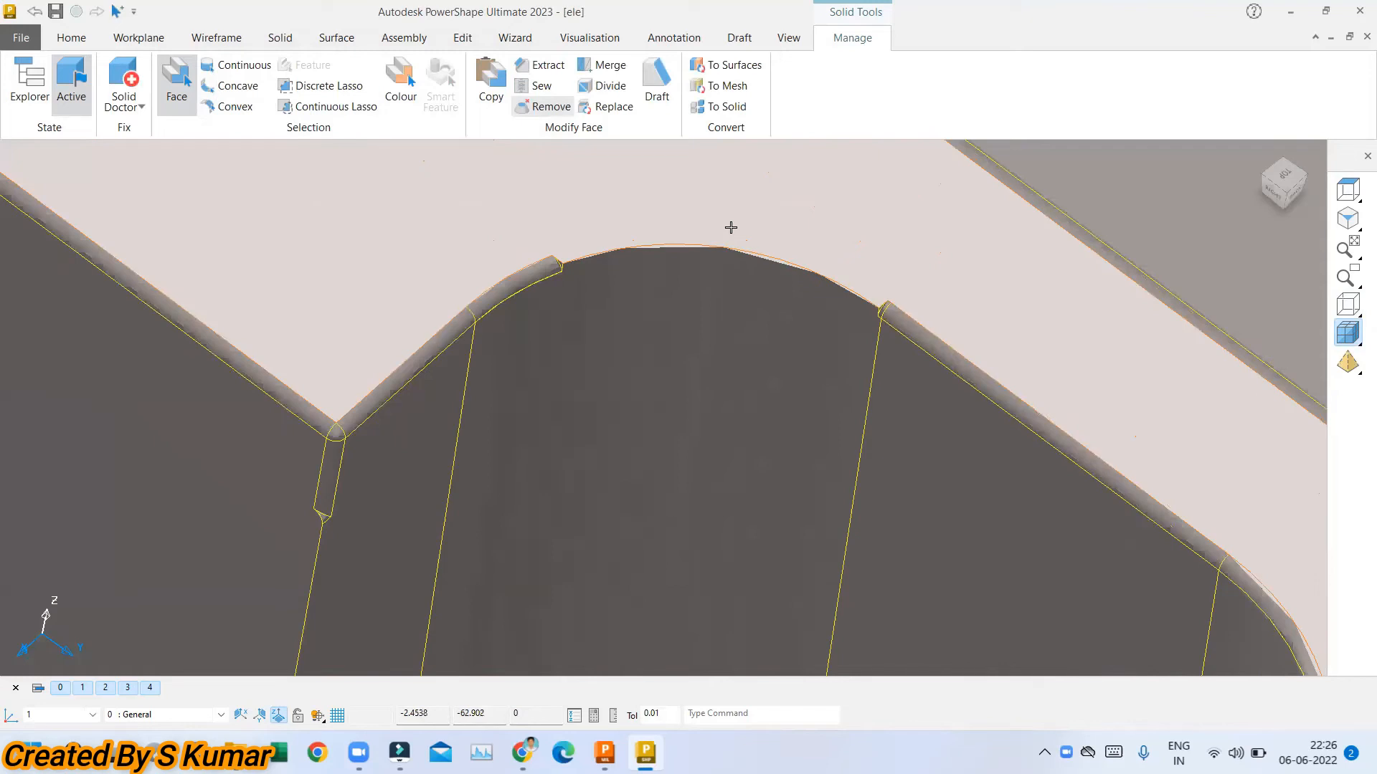
pyautogui.click(588, 38)
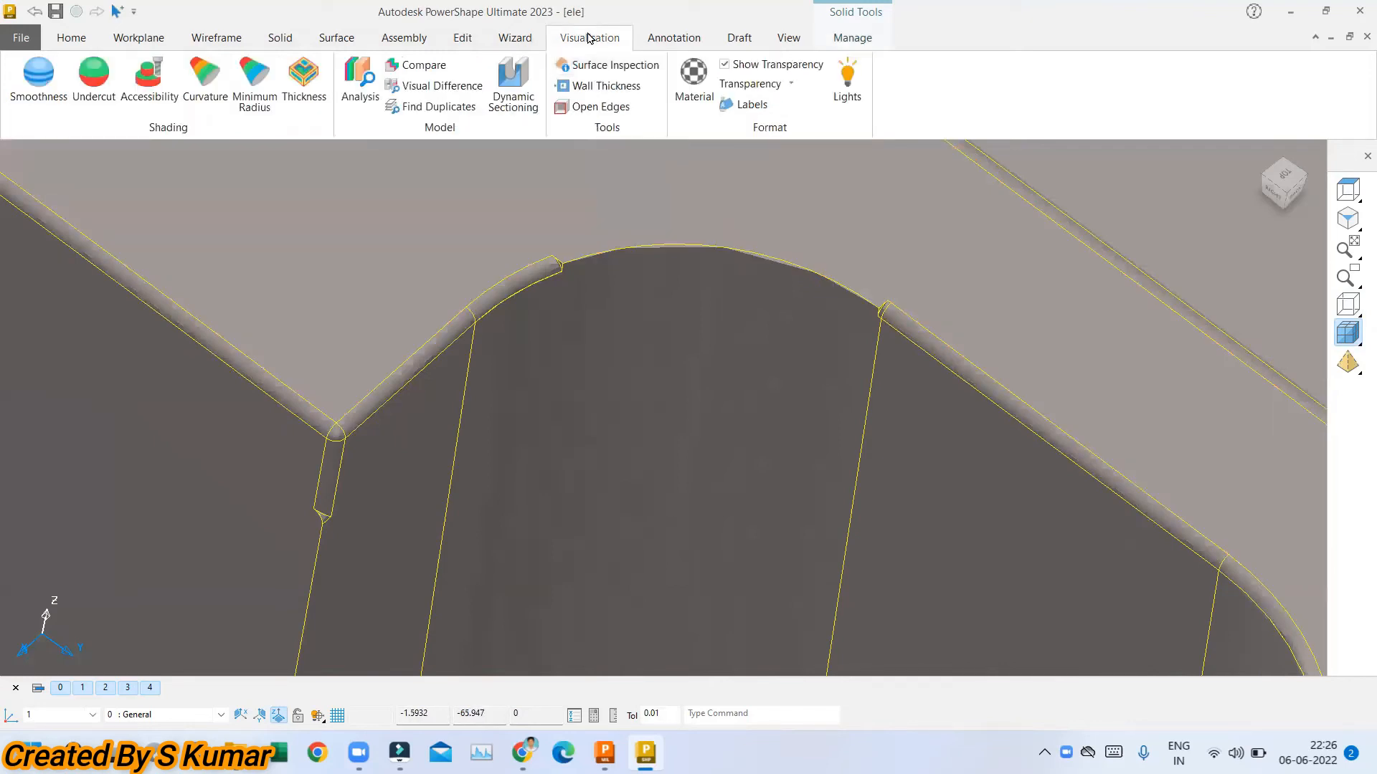
pyautogui.click(494, 298)
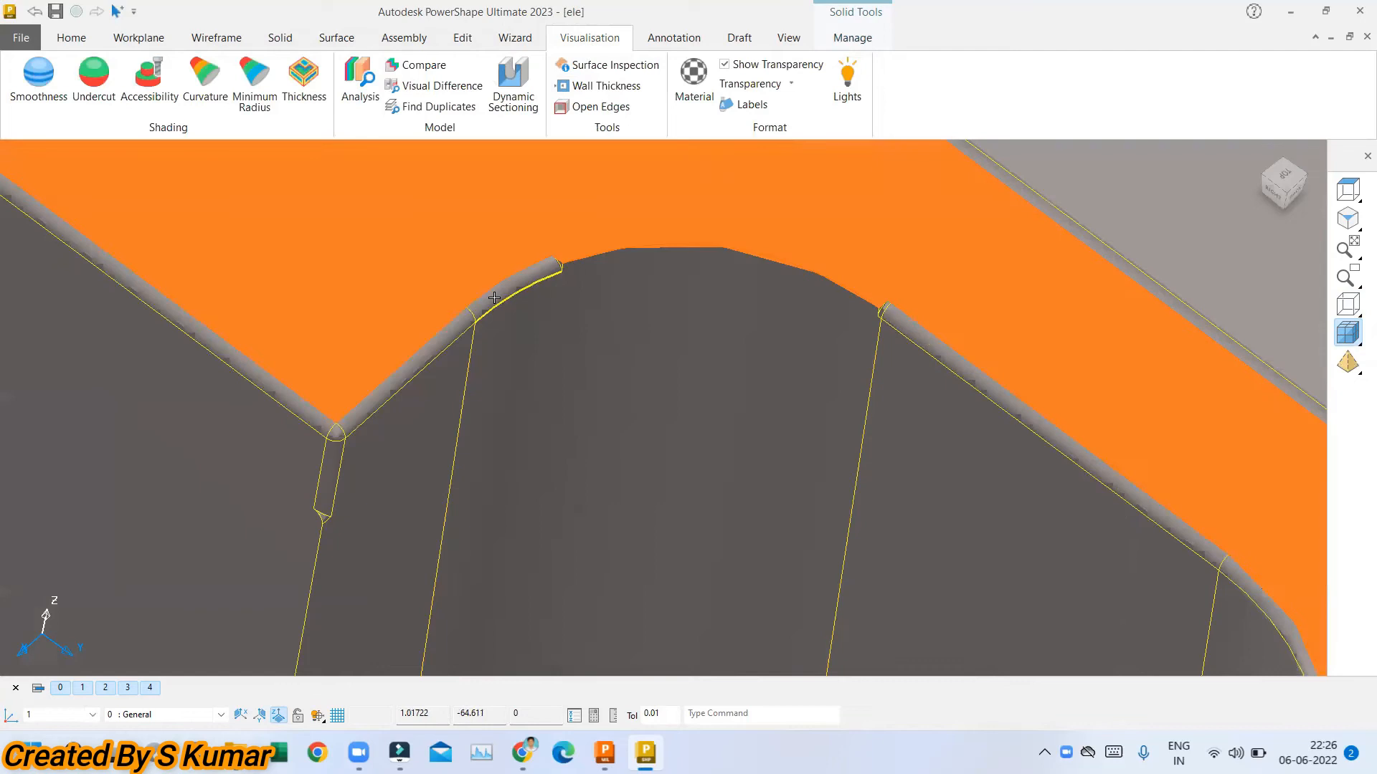
pyautogui.click(609, 65)
pyautogui.moveTo(444, 343); pyautogui.dragTo(439, 340)
# Fillet the sharp curved top edge in the pocket's corner with a radius of 0.2.
pyautogui.click(280, 37)
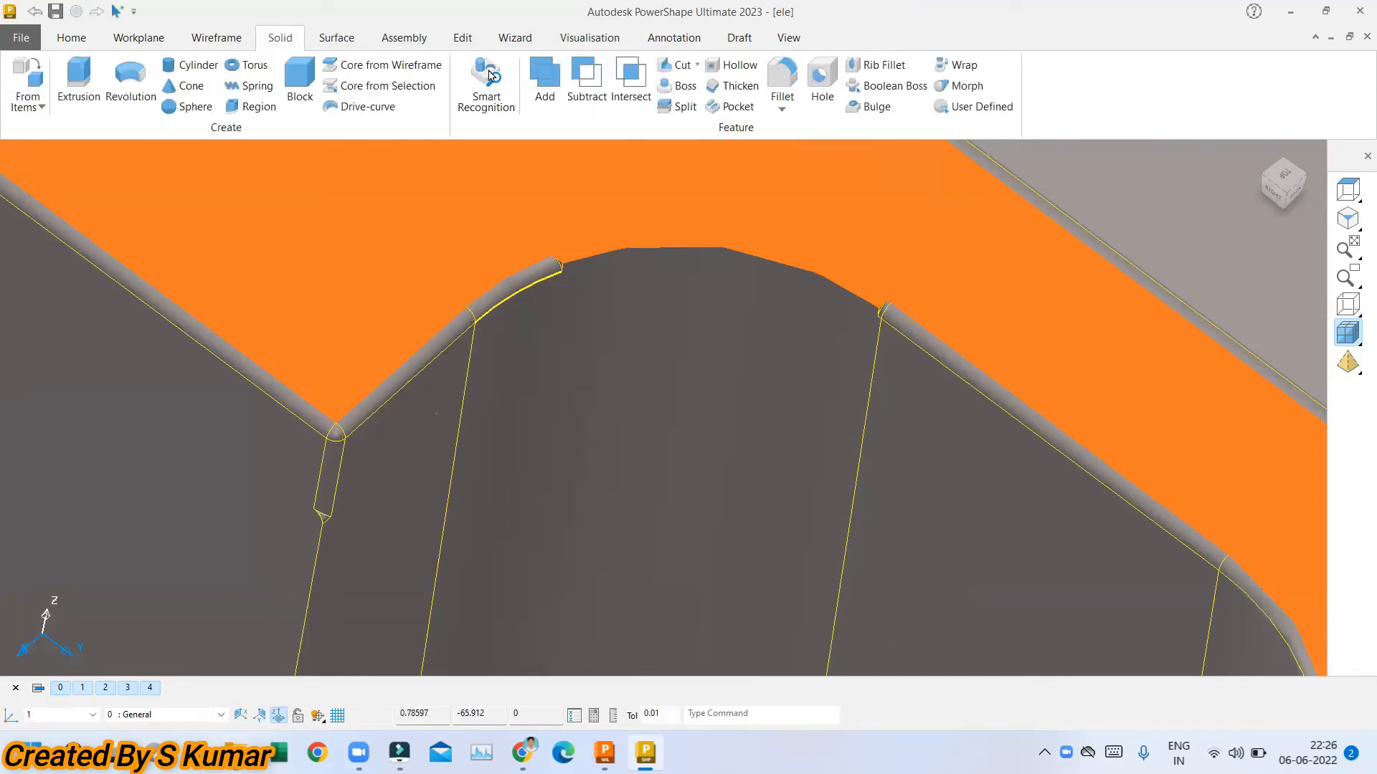
pyautogui.click(782, 104)
pyautogui.click(797, 144)
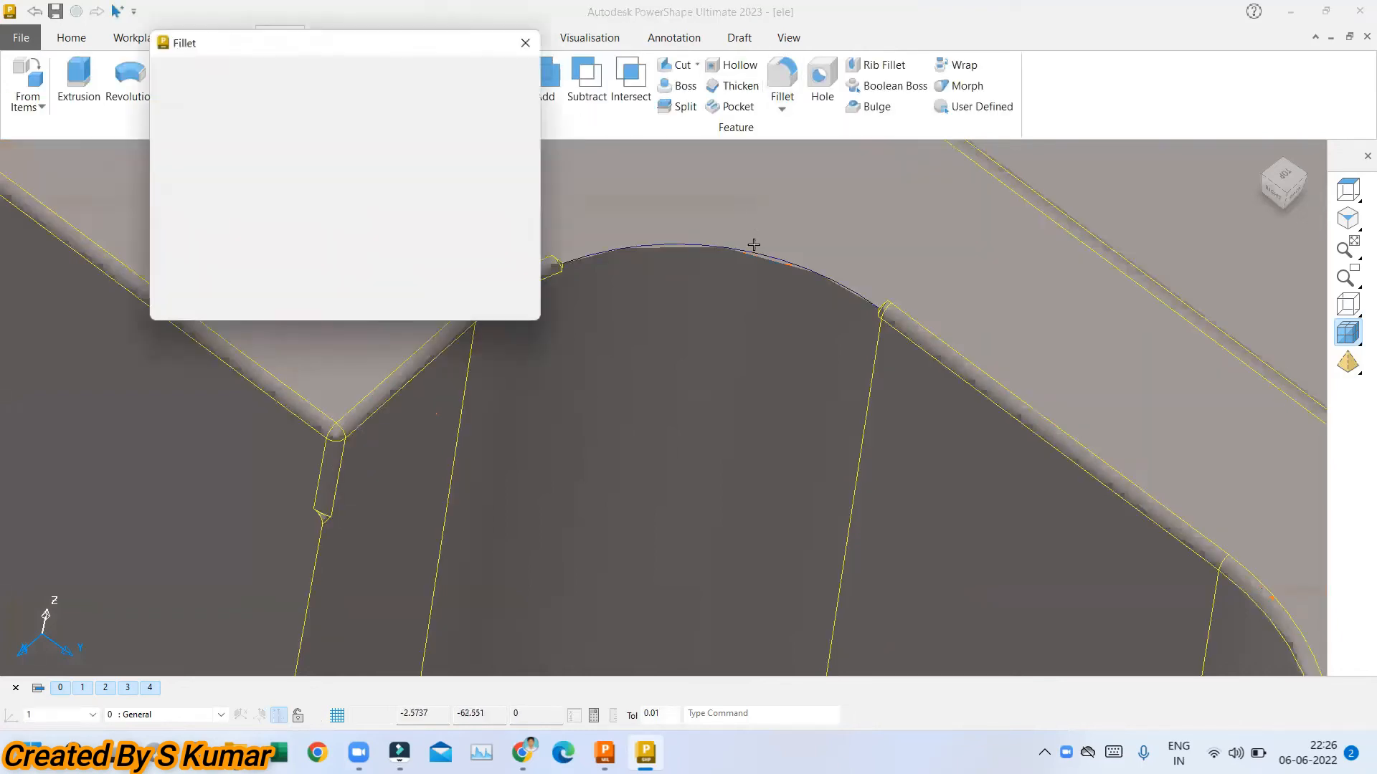
pyautogui.click(751, 256)
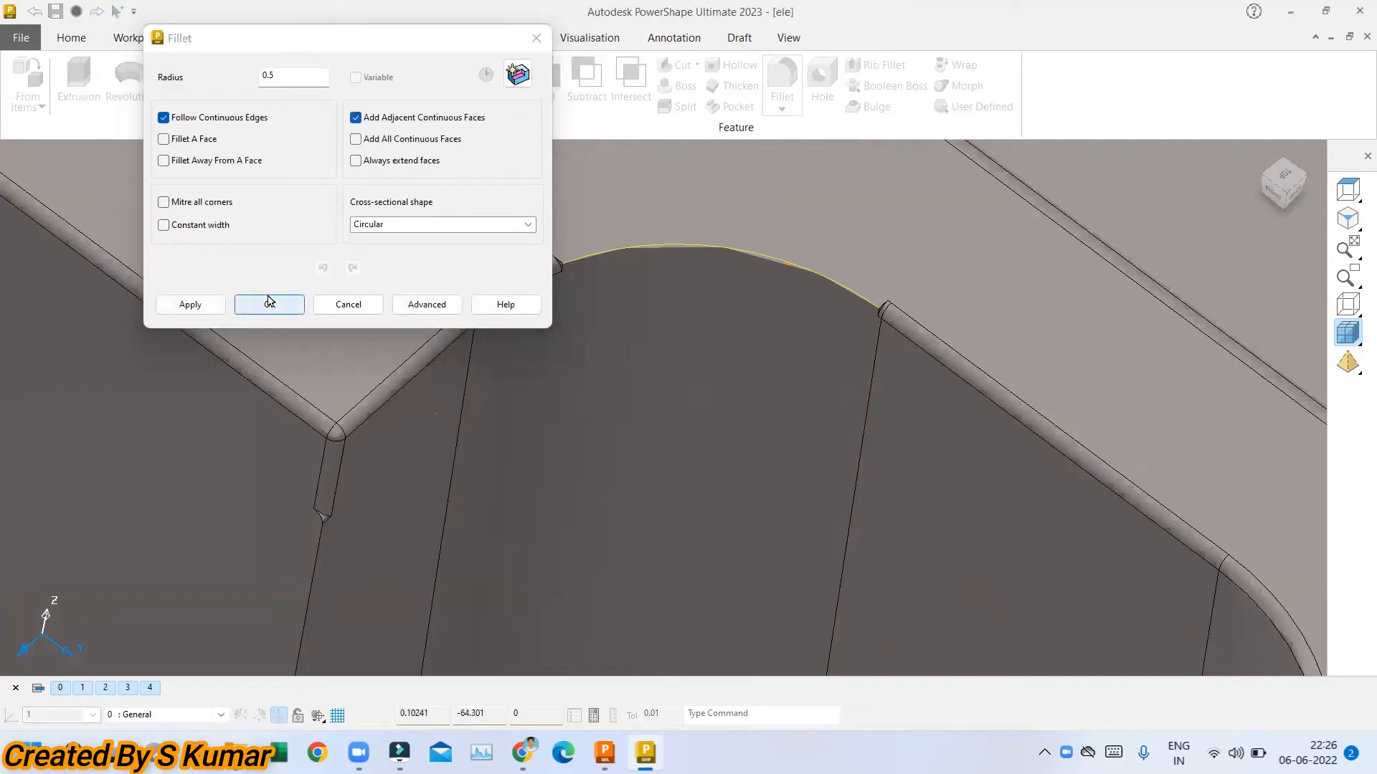
pyautogui.click(273, 74)
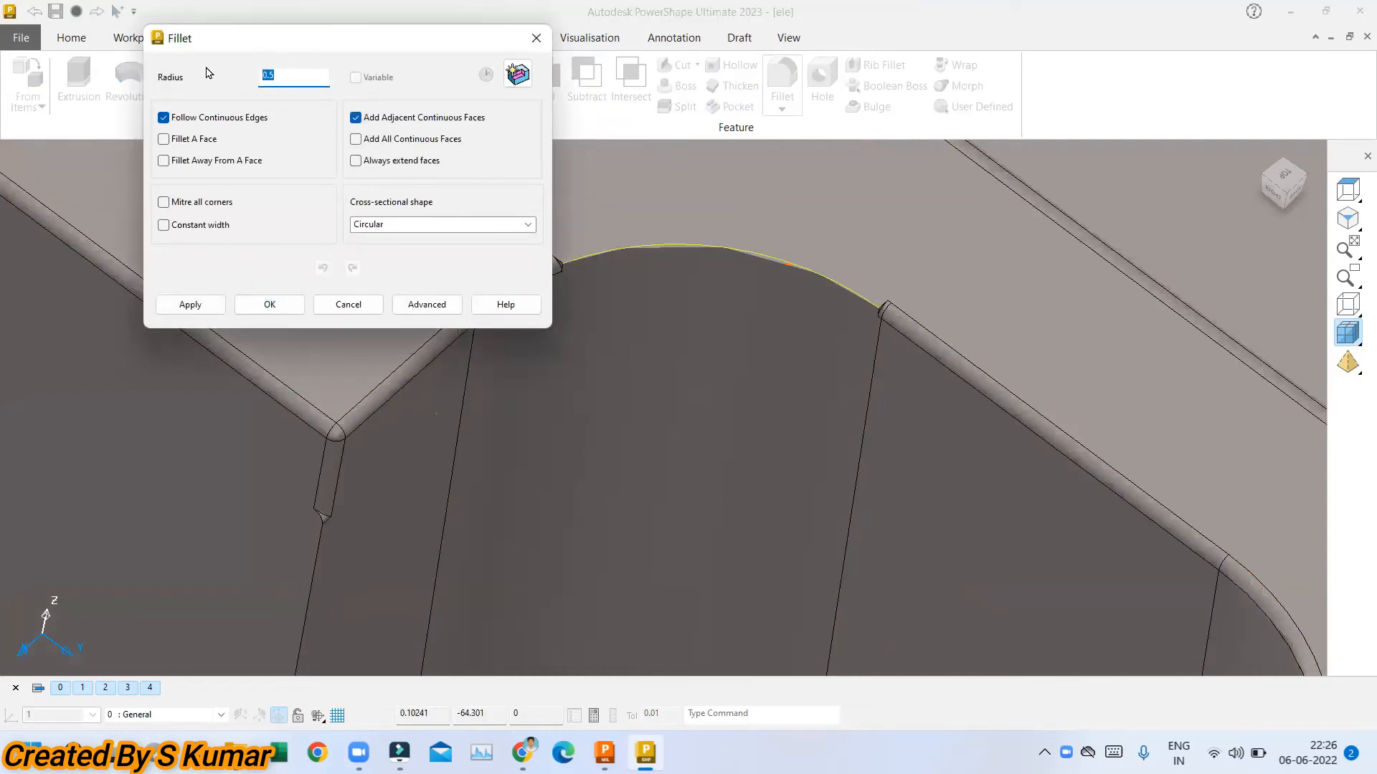
pyautogui.click(190, 304)
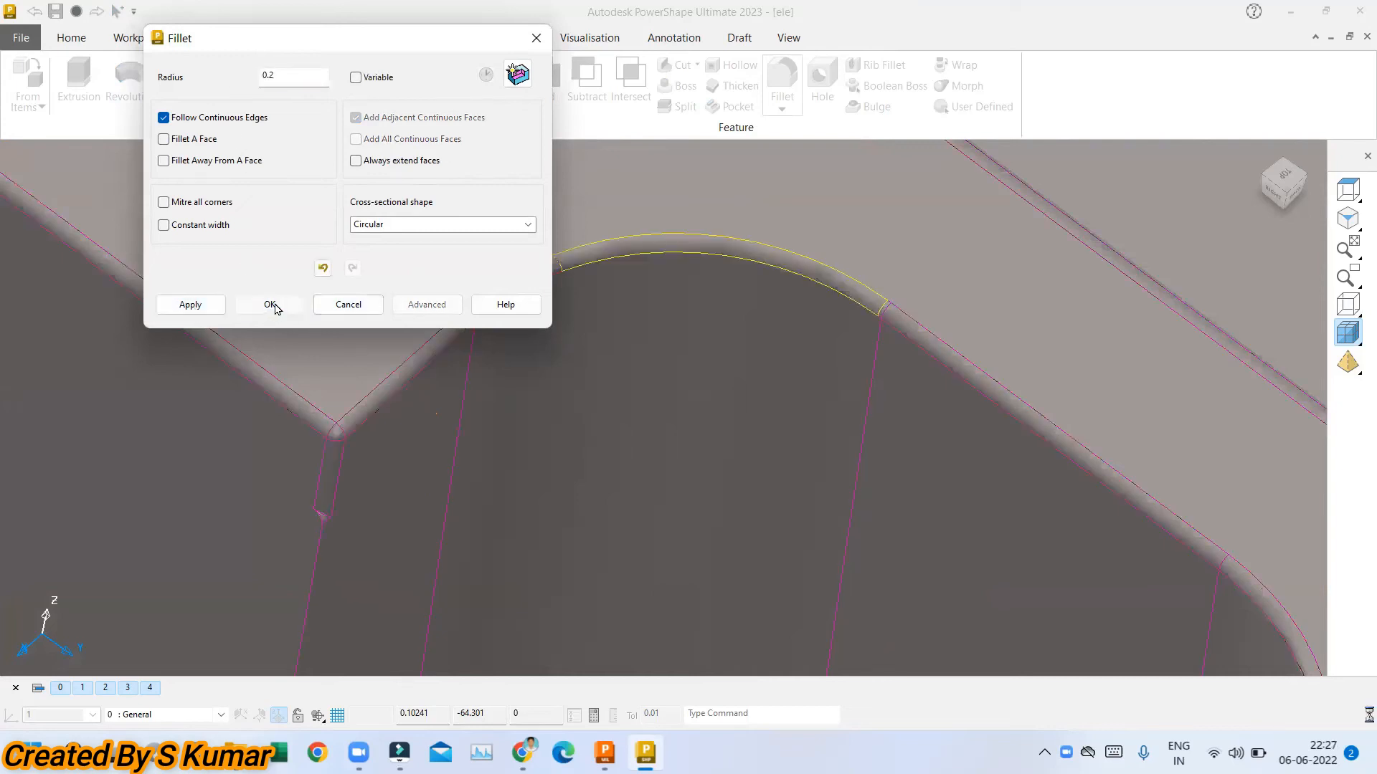
pyautogui.click(269, 305)
pyautogui.moveTo(781, 283); pyautogui.dragTo(517, 344, button='middle')
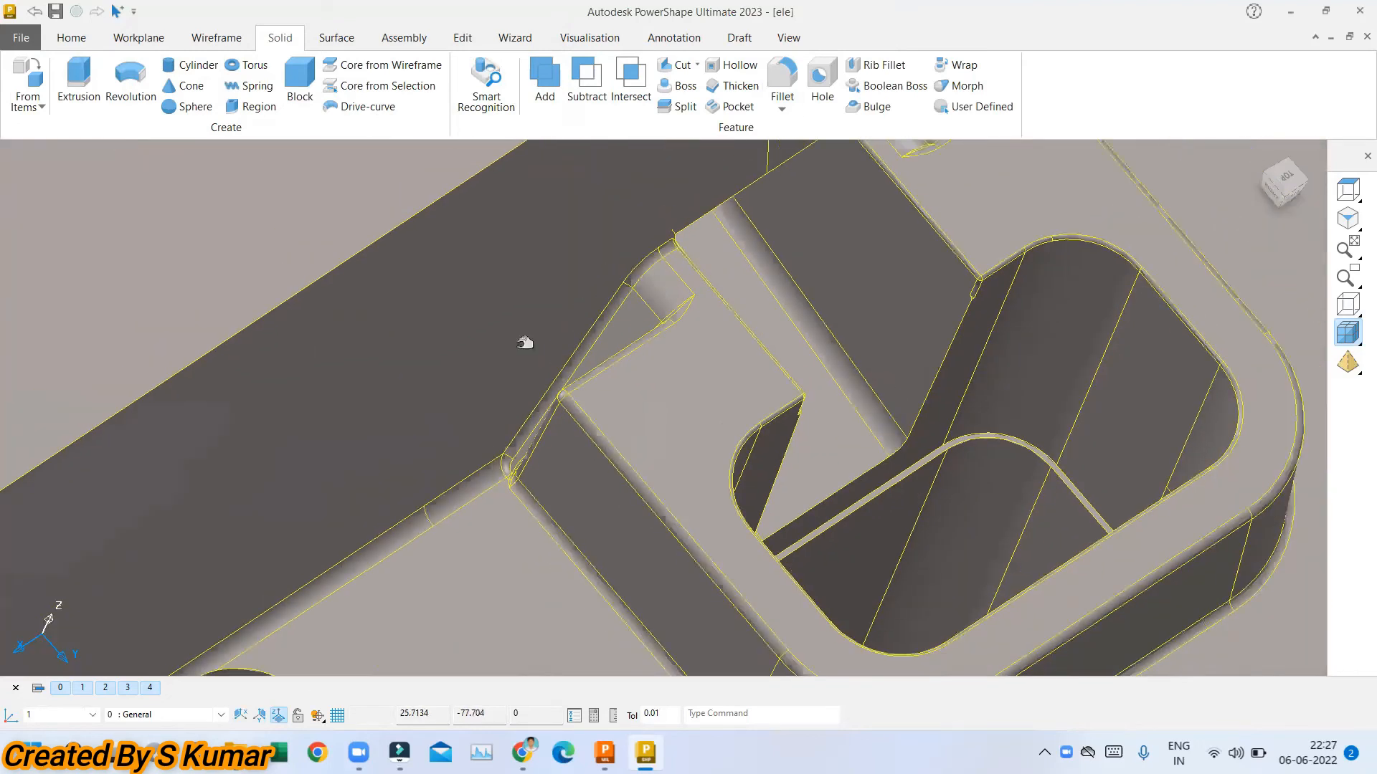
# Create a 12 by 8 by 13 core block from the sloped triangular face in the rim's corner notch and add it to the plate solid.
pyautogui.scroll(-2, 566, 330)
pyautogui.scroll(5, 569, 330)
pyautogui.scroll(-1, 582, 282)
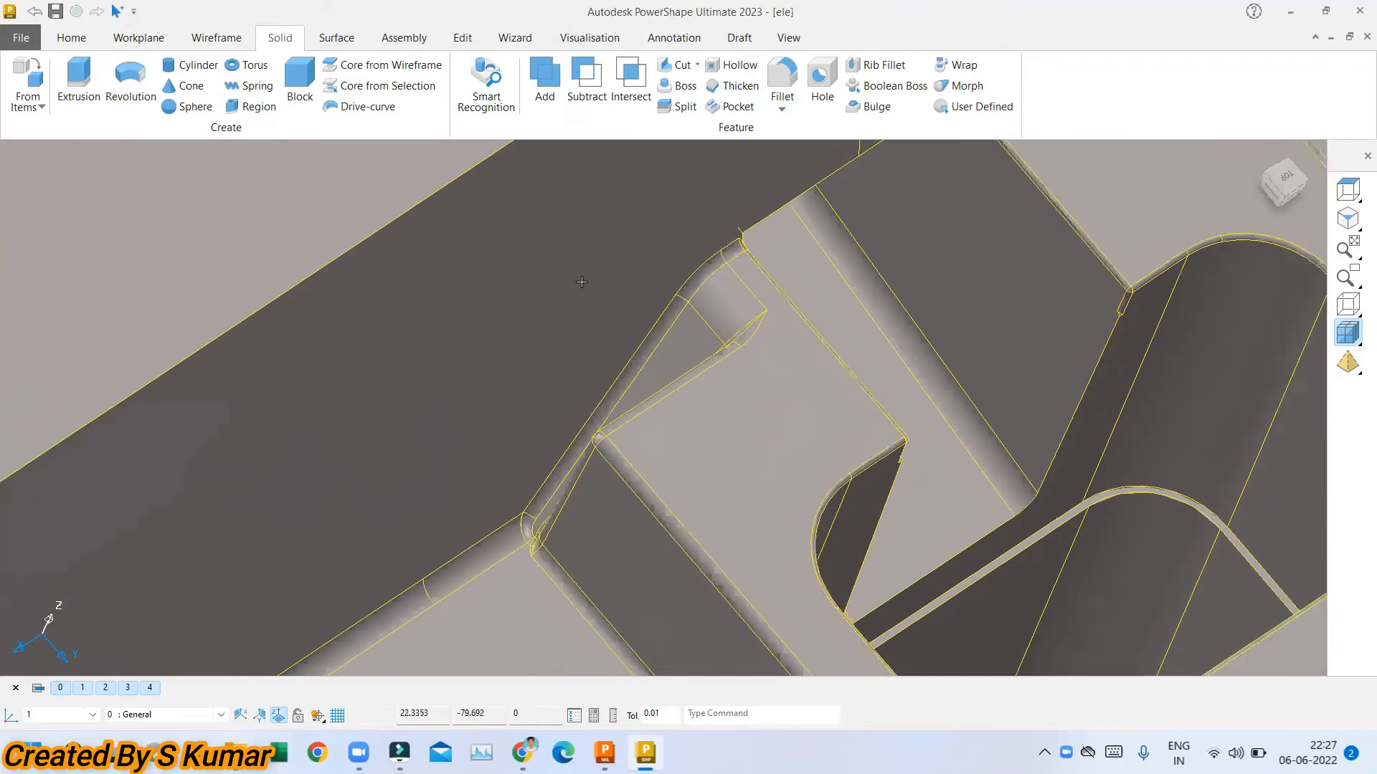
pyautogui.scroll(-3, 582, 282)
pyautogui.keyDown('shift'); pyautogui.moveTo(599, 324); pyautogui.dragTo(625, 364, button='middle'); pyautogui.keyUp('shift')
pyautogui.scroll(1, 634, 425)
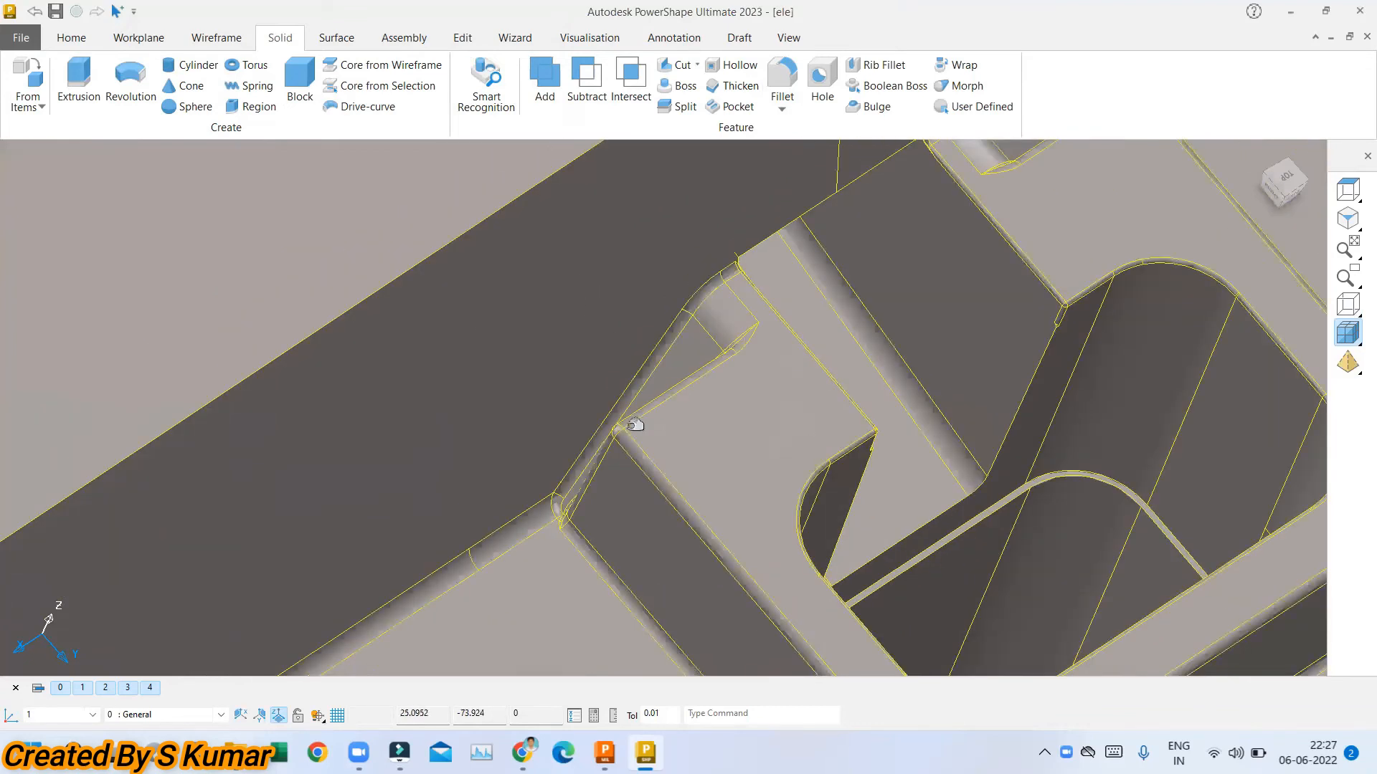
pyautogui.click(683, 360)
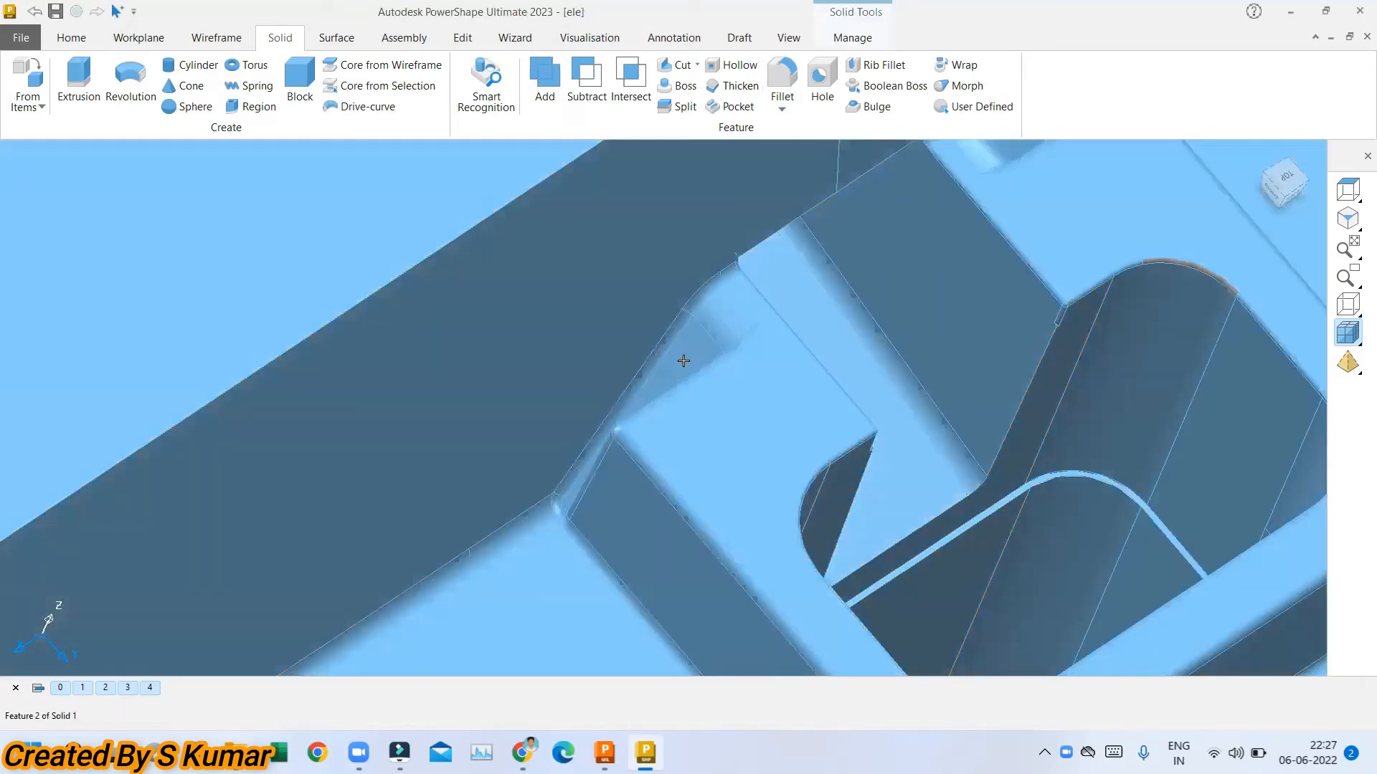
pyautogui.click(852, 37)
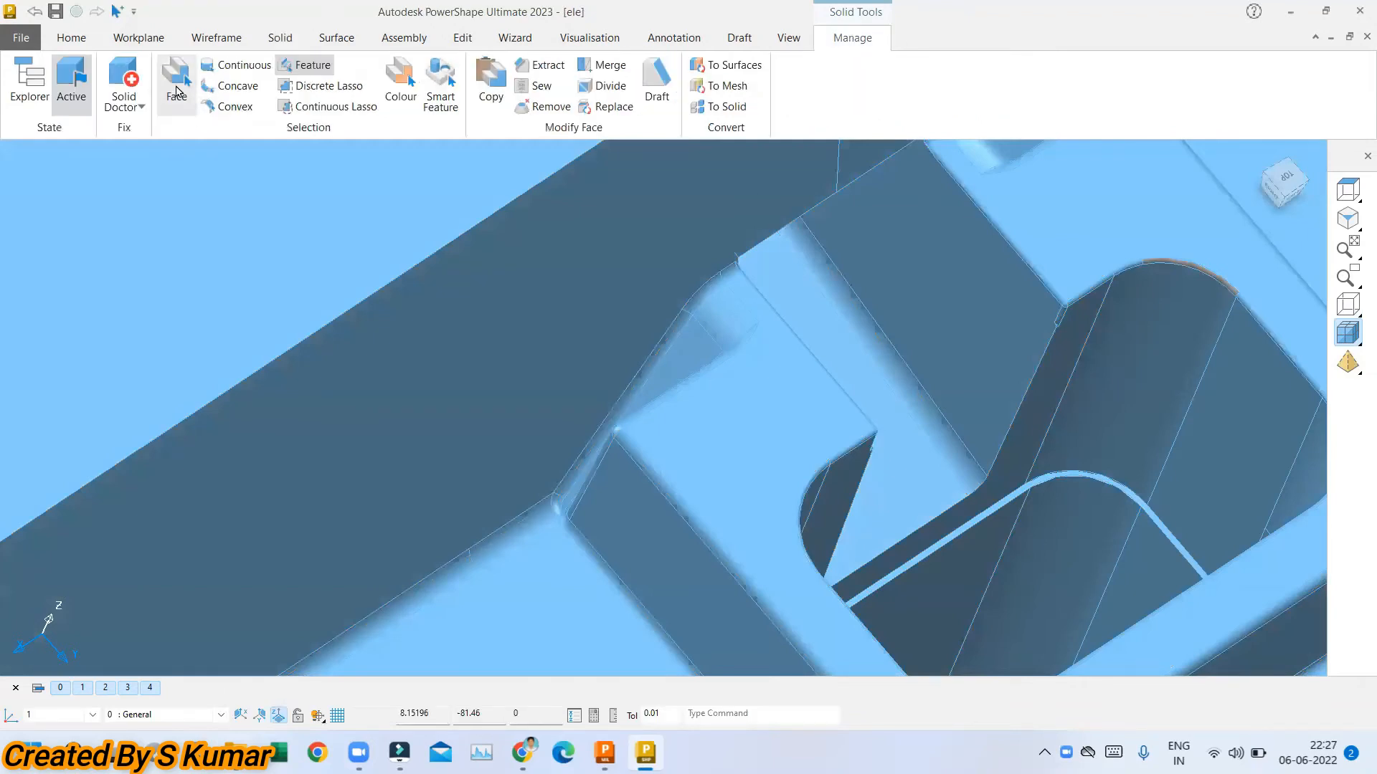
pyautogui.click(697, 349)
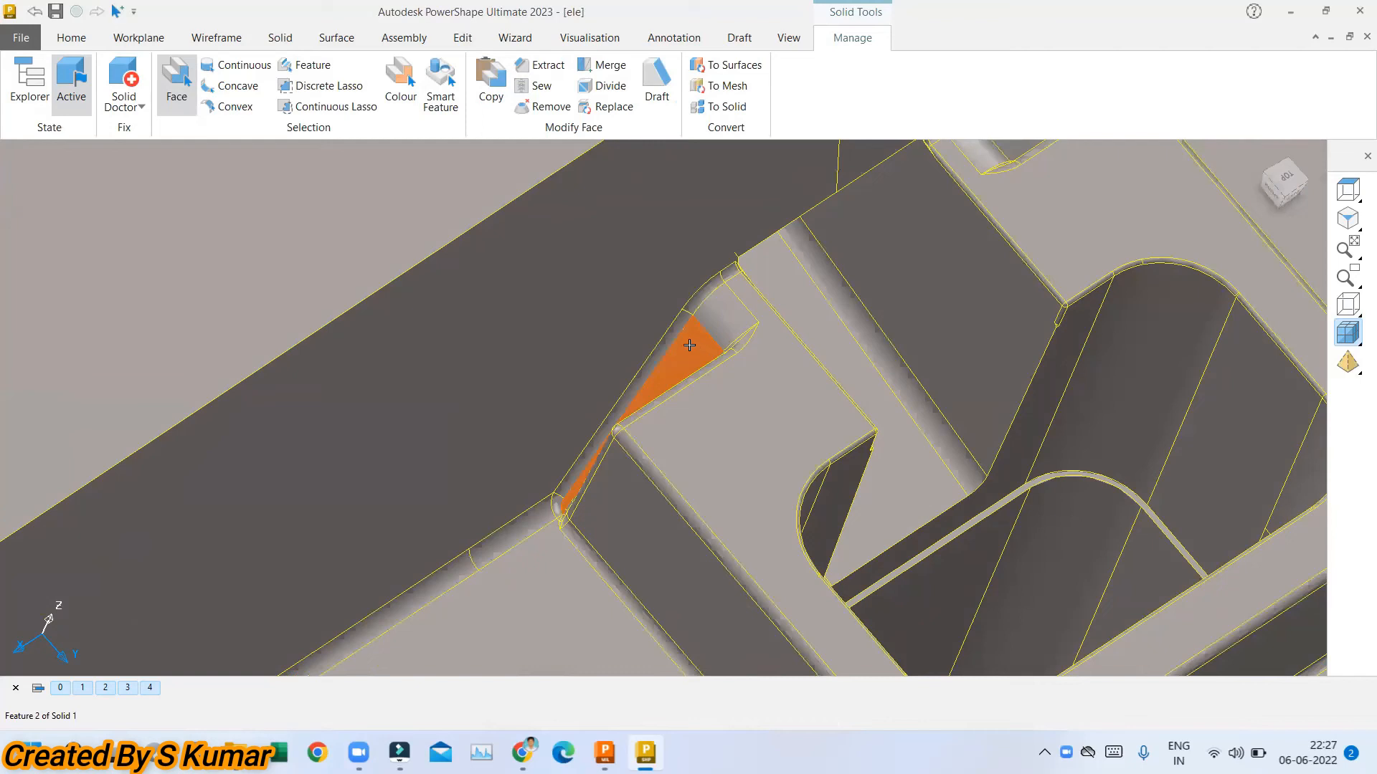
pyautogui.click(280, 37)
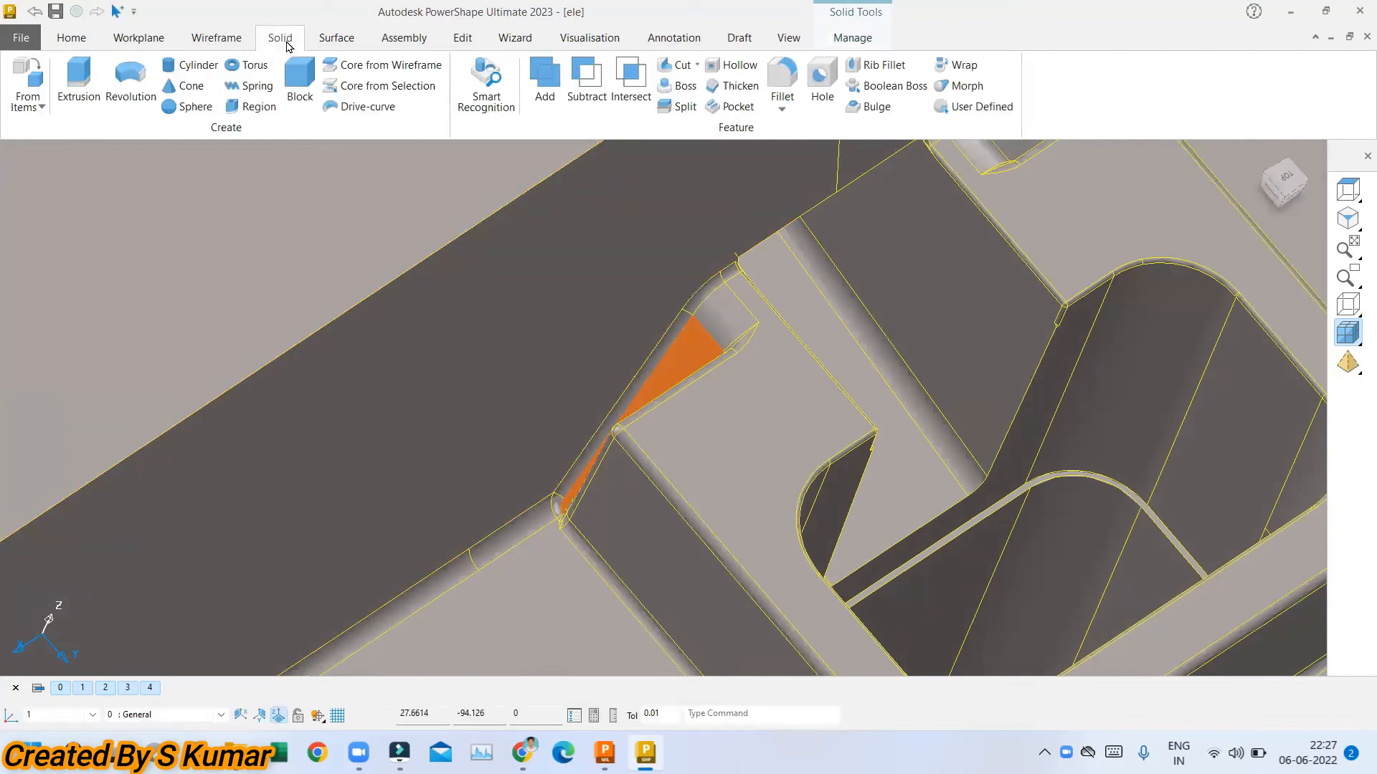
pyautogui.click(390, 86)
pyautogui.moveTo(667, 369); pyautogui.dragTo(670, 360)
pyautogui.moveTo(683, 456); pyautogui.dragTo(705, 470)
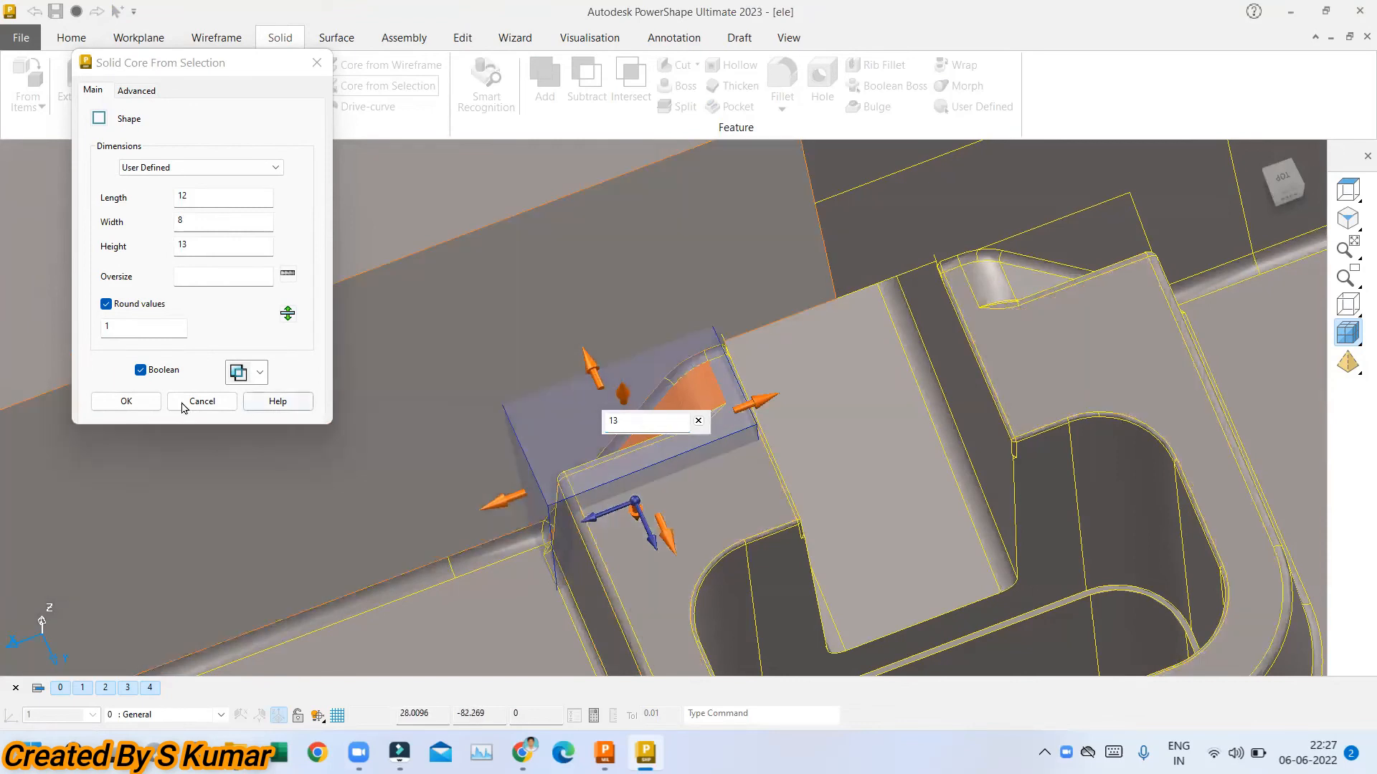
pyautogui.click(128, 400)
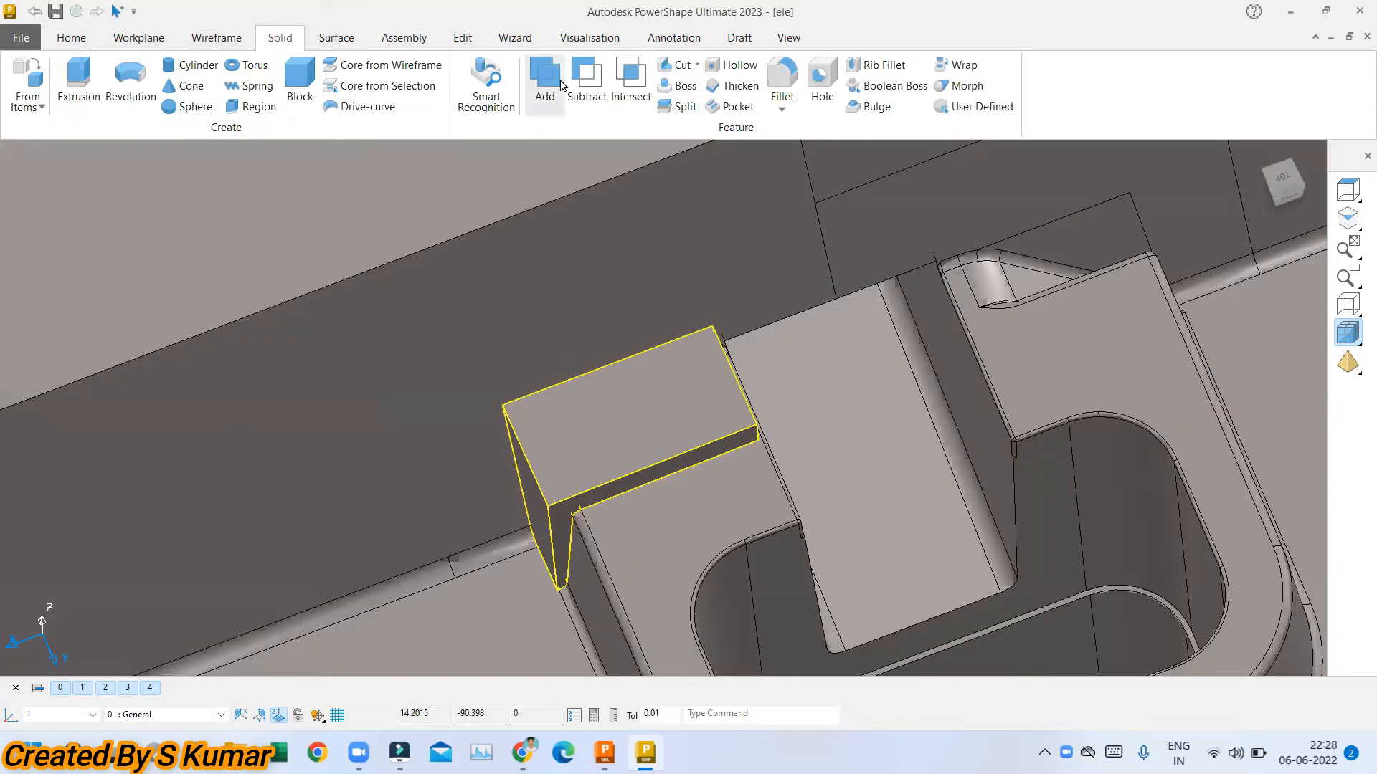
pyautogui.click(557, 81)
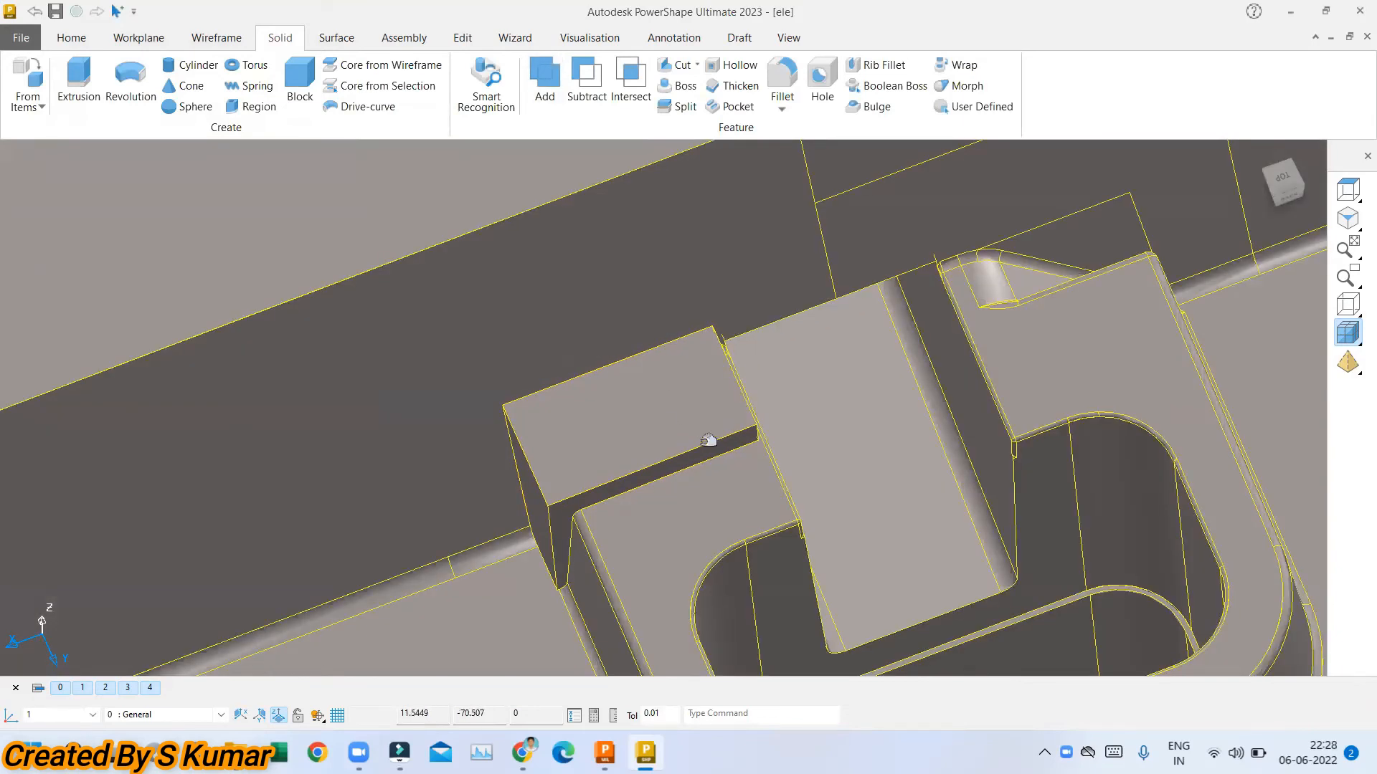
# Replace the top face of the newly added corner block with the pocket rim's flat top face, using zero offset.
pyautogui.moveTo(685, 420); pyautogui.dragTo(590, 143, button='middle')
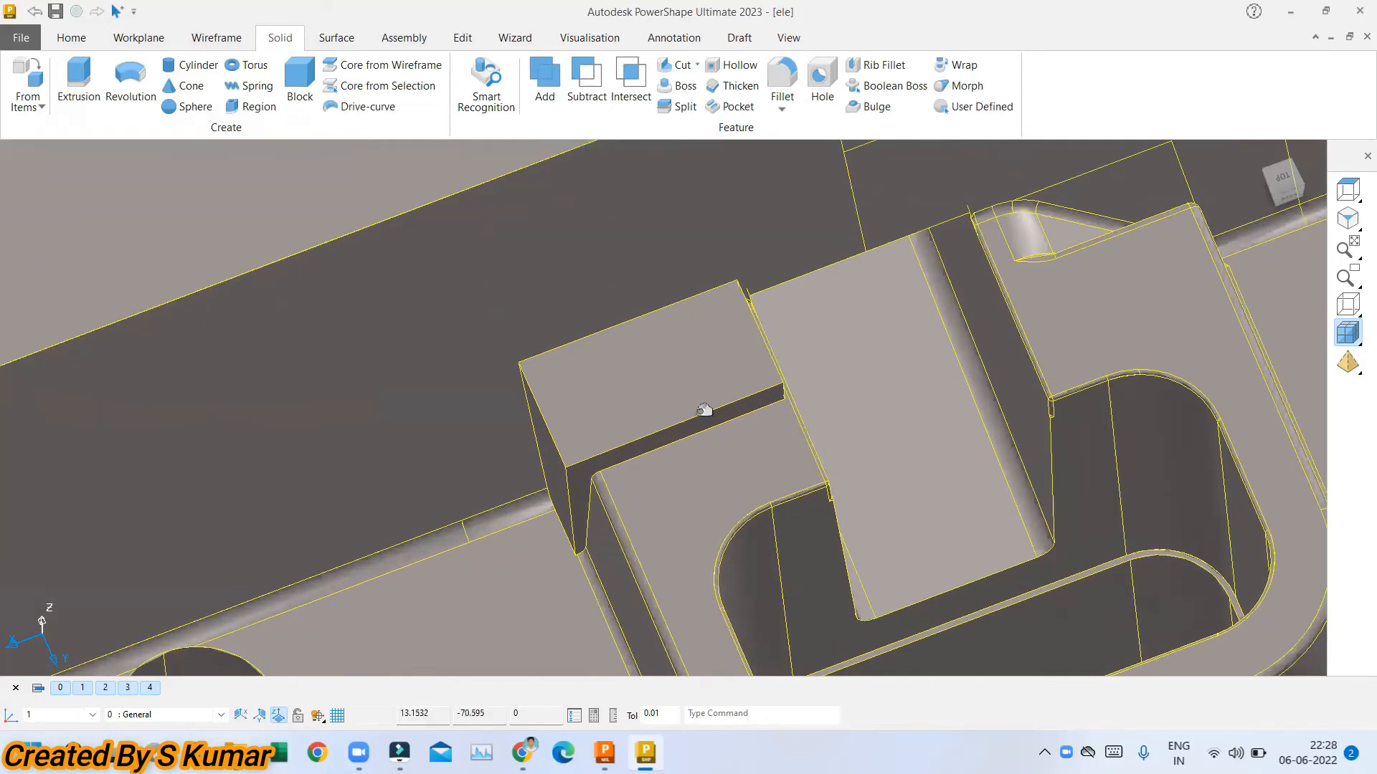
pyautogui.click(853, 38)
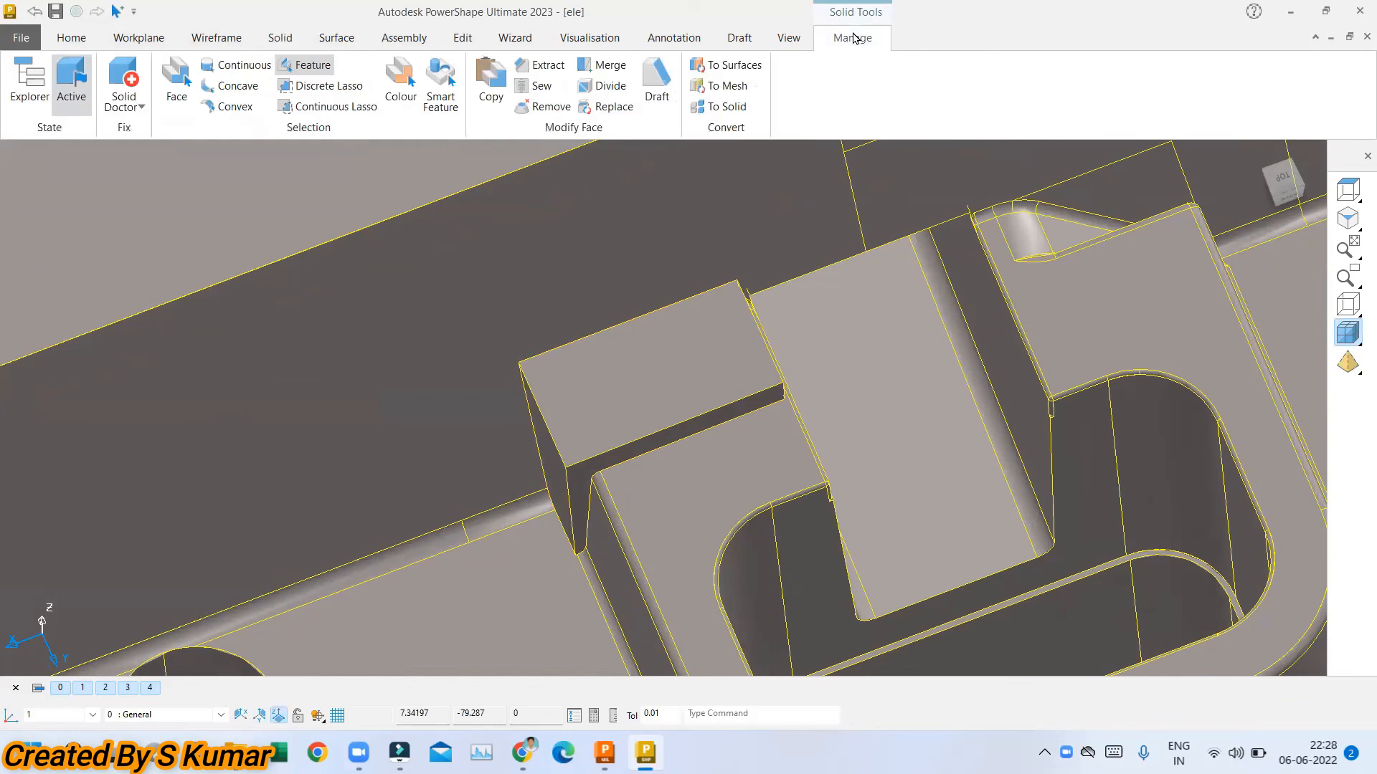
pyautogui.click(606, 107)
pyautogui.click(604, 352)
pyautogui.click(332, 129)
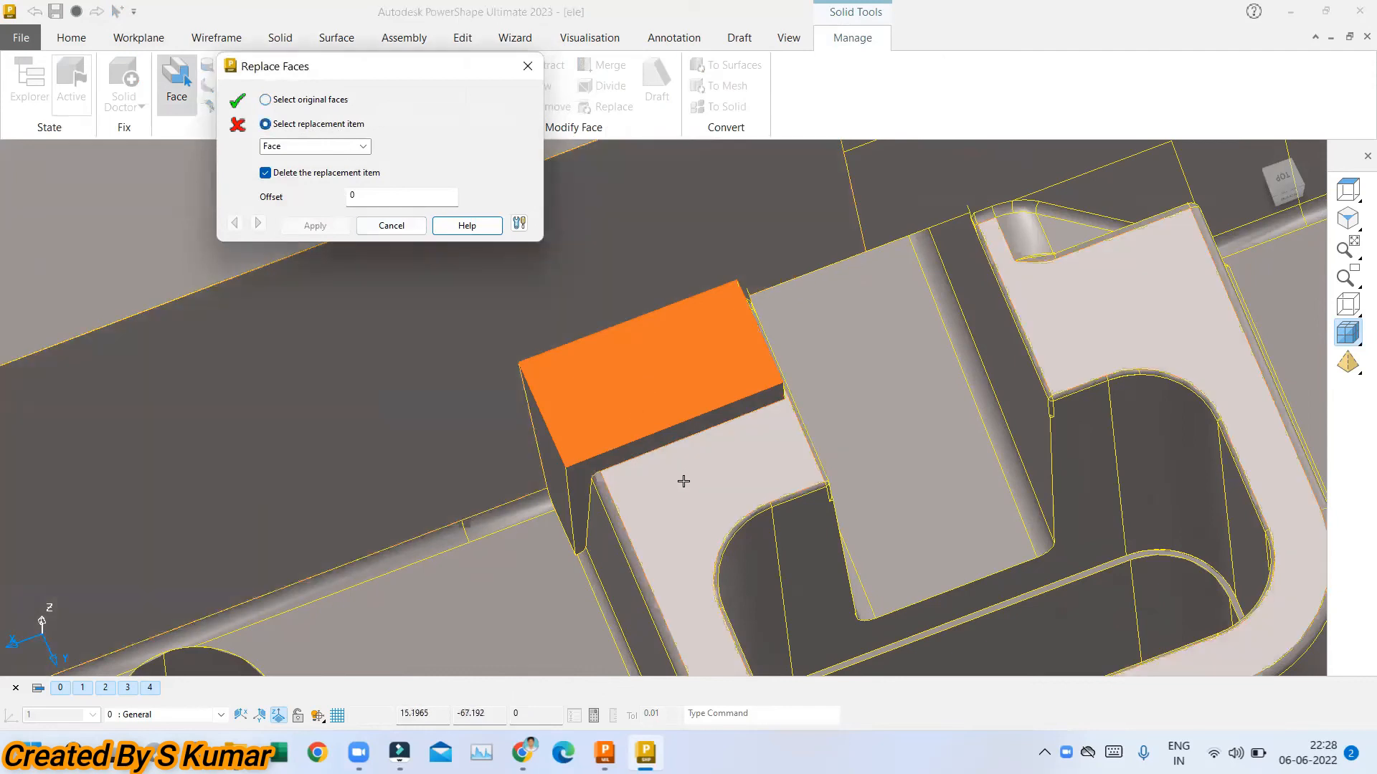
pyautogui.click(682, 479)
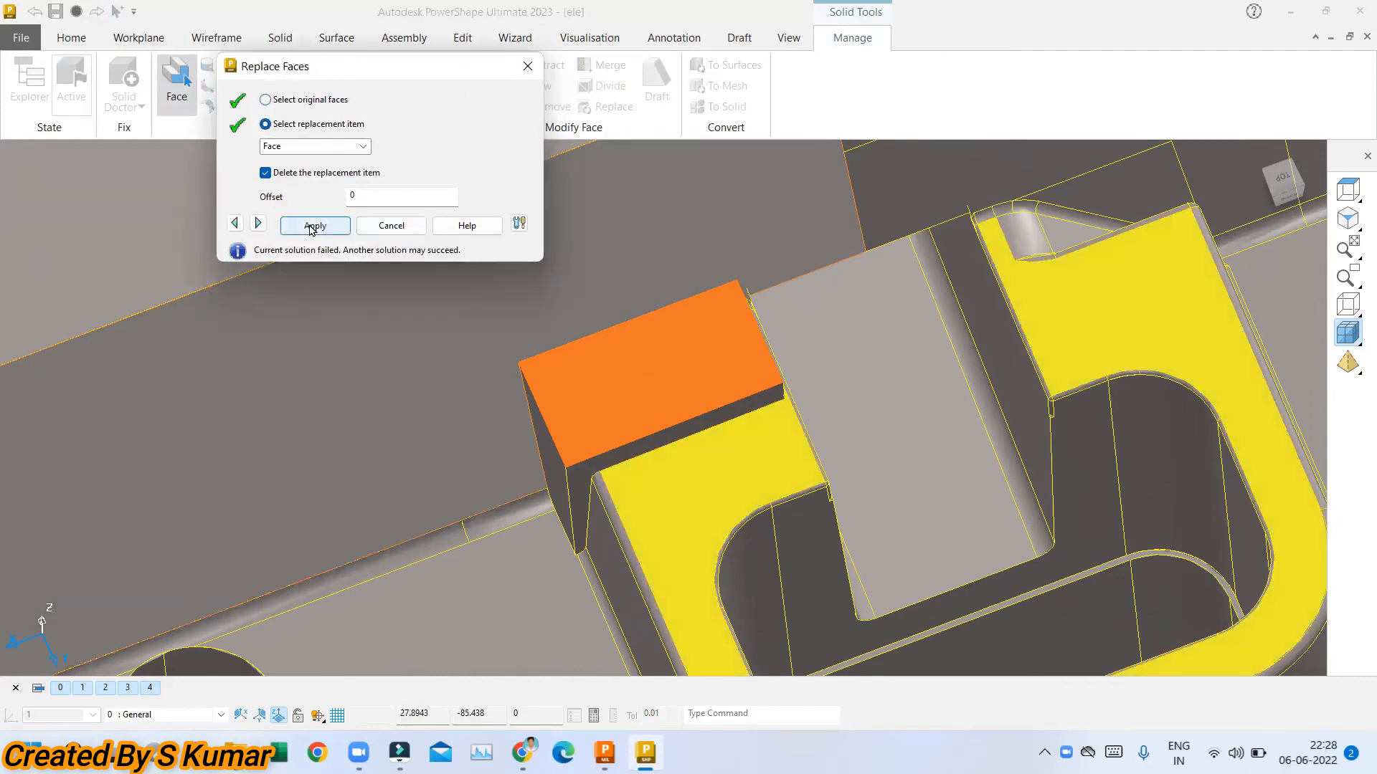
pyautogui.click(313, 225)
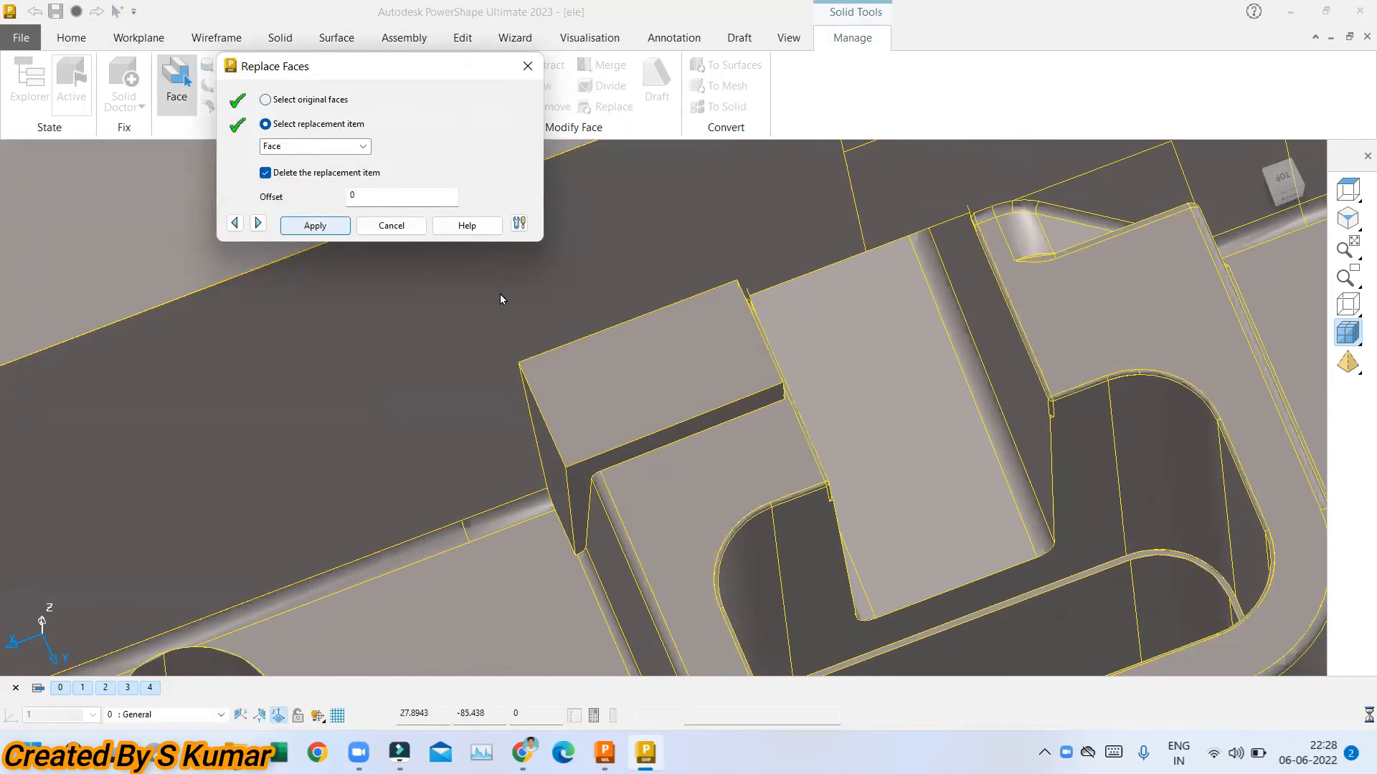
# Replace the protruding side face of the corner block with the rim's adjacent outer side wall, using zero offset.
pyautogui.click(801, 378)
pyautogui.moveTo(679, 356); pyautogui.dragTo(675, 316, button='middle')
pyautogui.scroll(3, 523, 623)
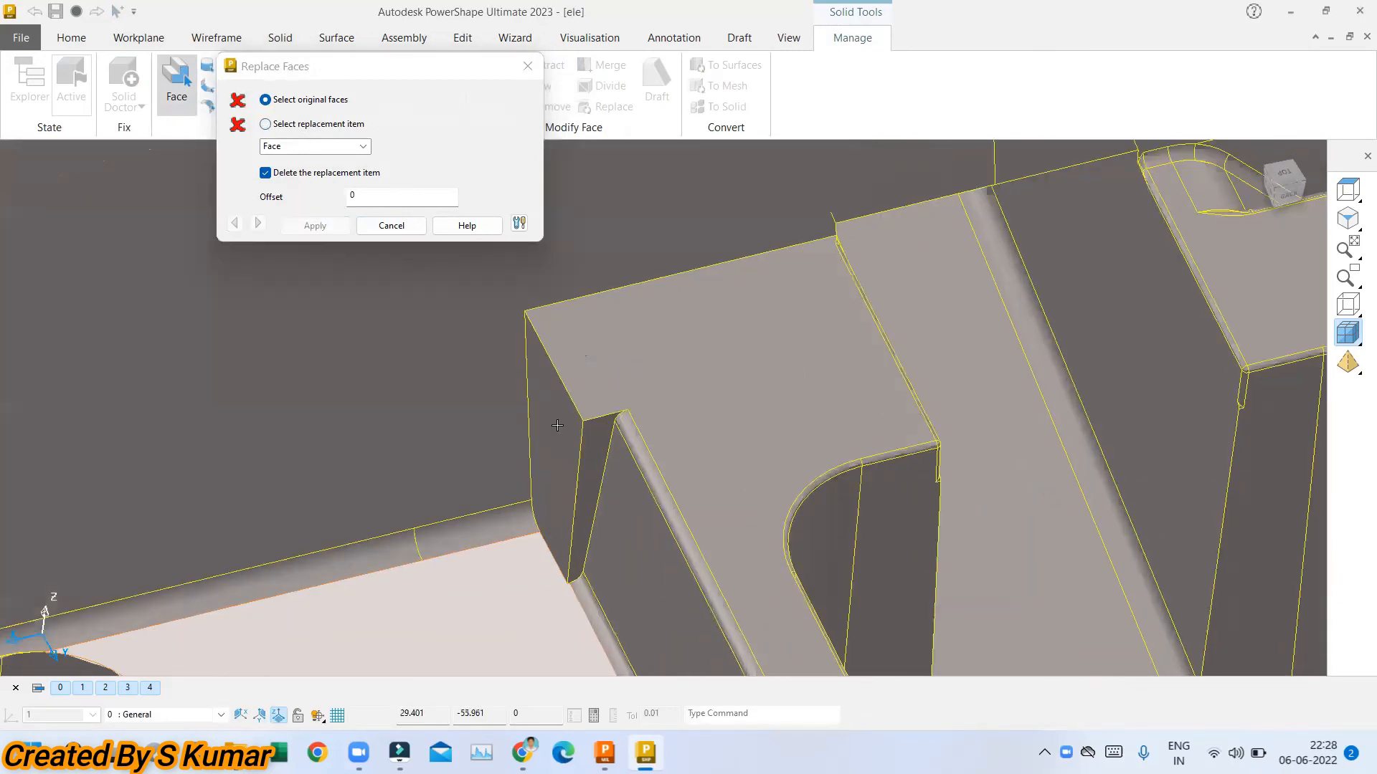
pyautogui.click(552, 455)
pyautogui.click(316, 126)
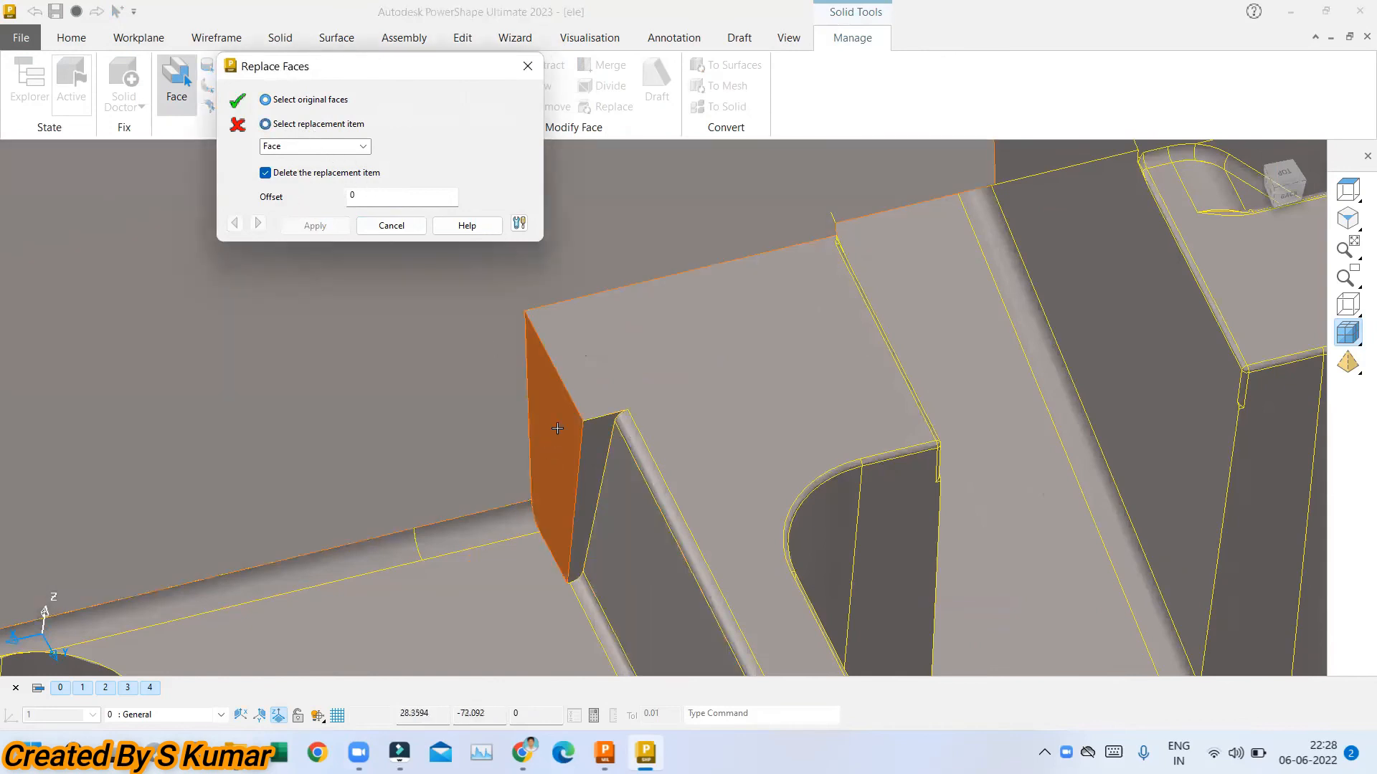
pyautogui.click(614, 543)
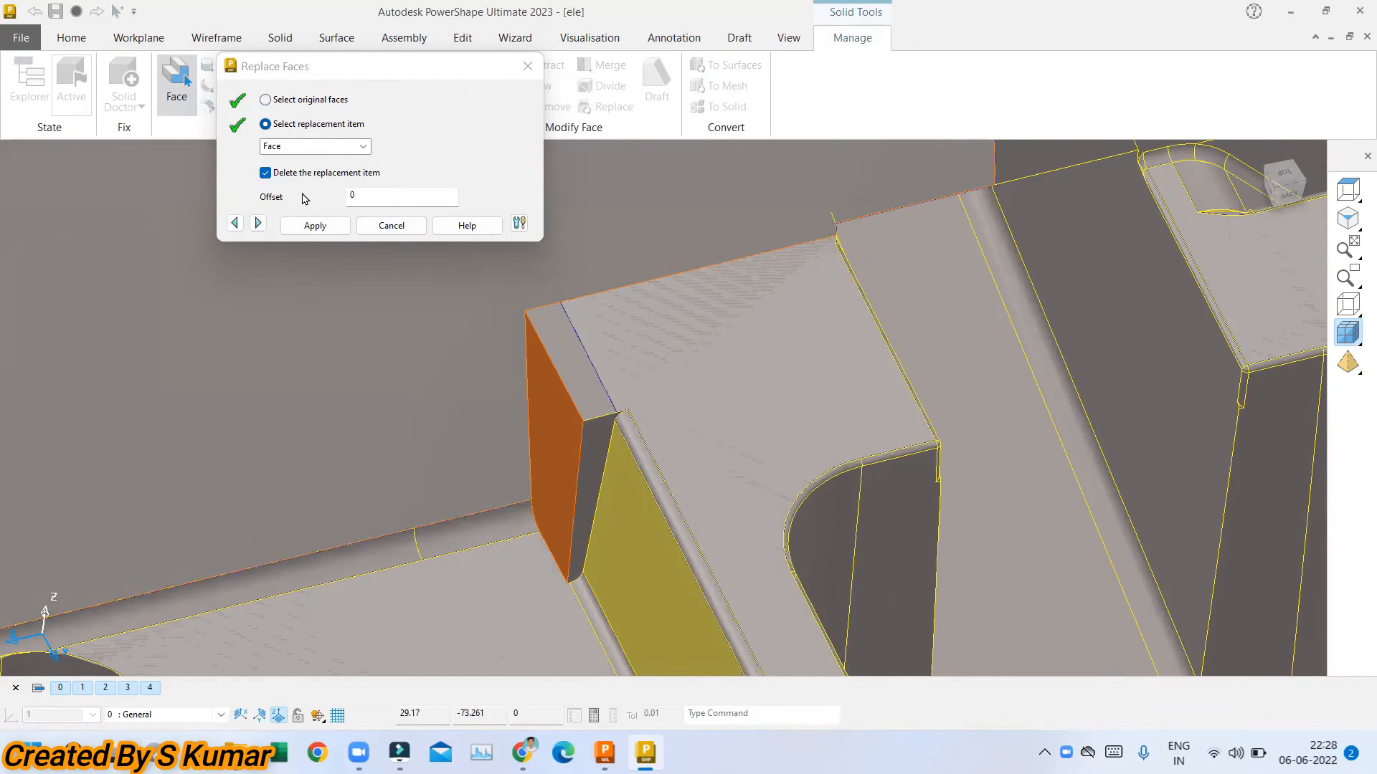
pyautogui.click(307, 225)
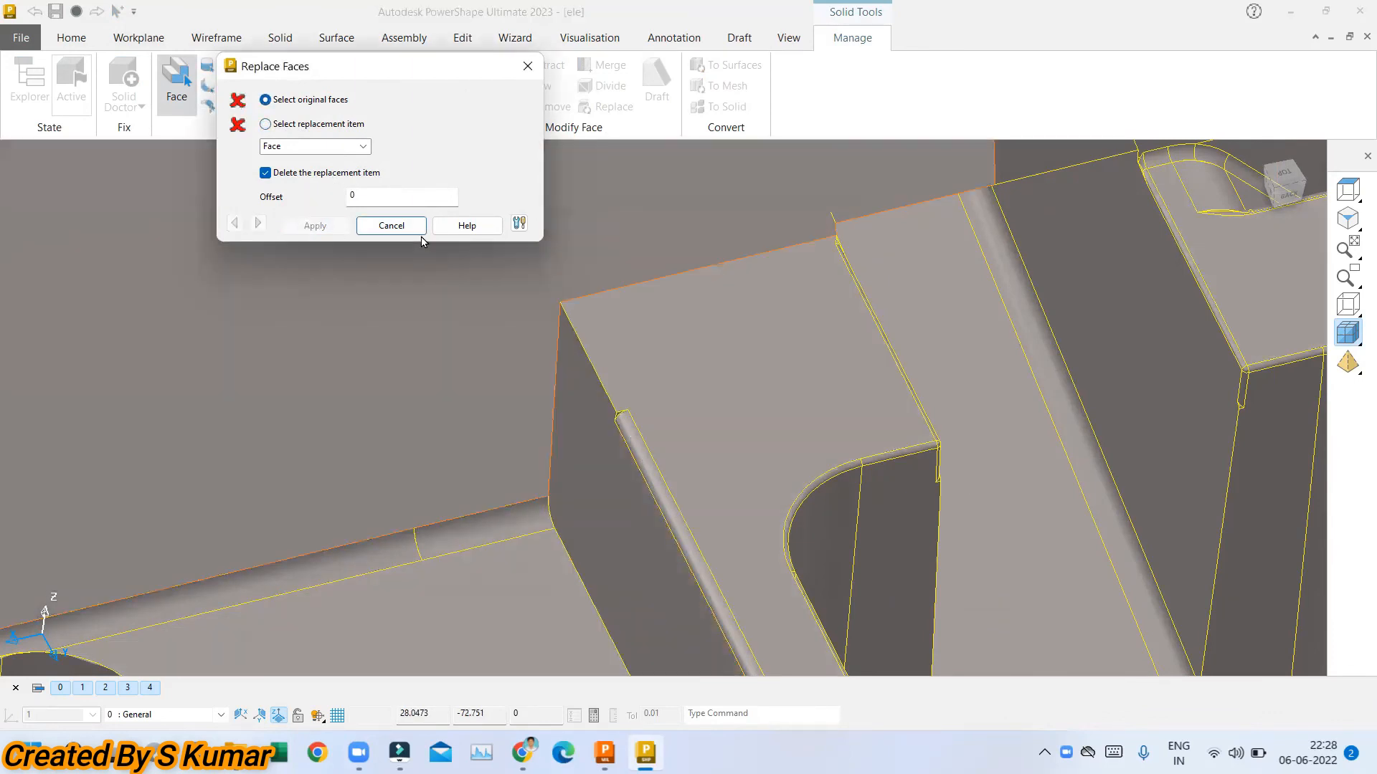
pyautogui.click(391, 226)
# Check that the rim's outer side wall is one continuous face, and review the whole mould plate from above.
pyautogui.moveTo(636, 408); pyautogui.dragTo(599, 491, button='middle')
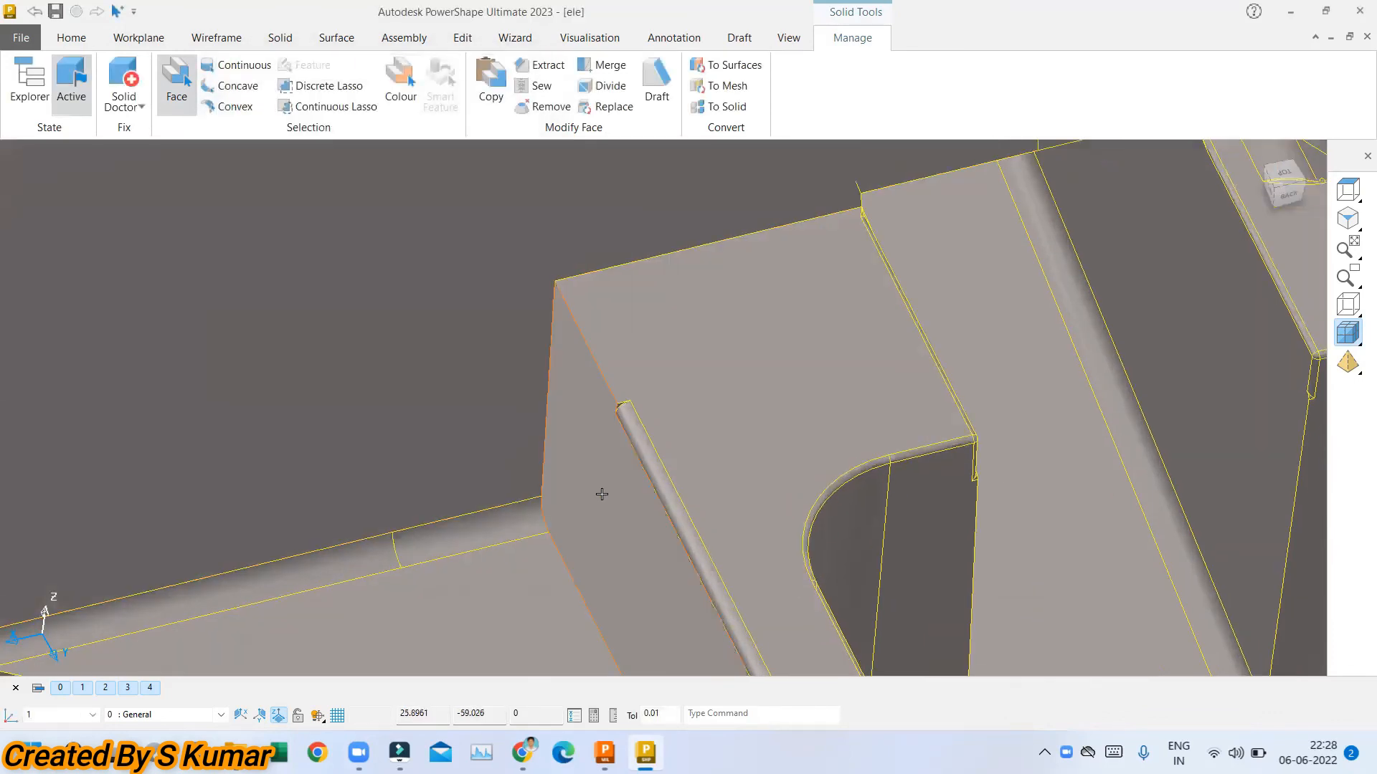
pyautogui.click(575, 348)
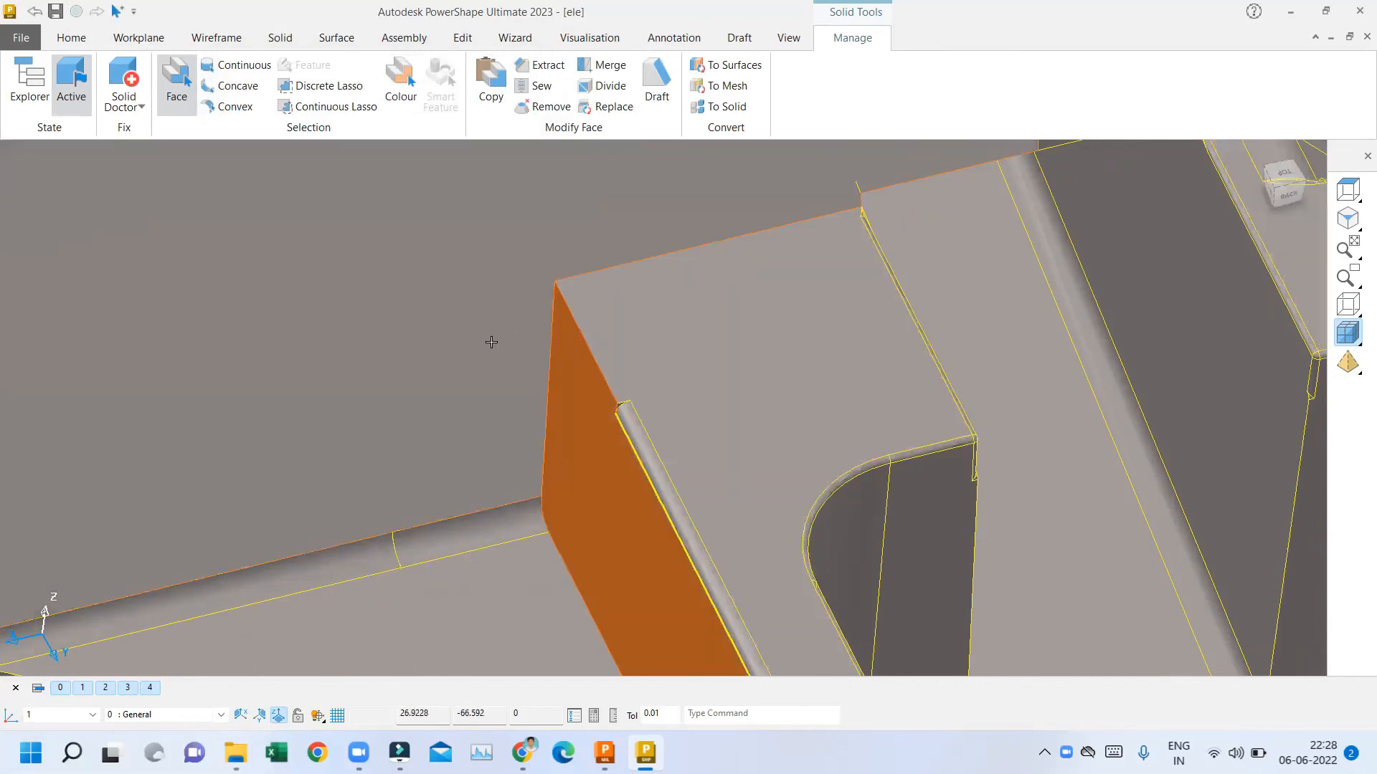
pyautogui.scroll(-4, 488, 344)
pyautogui.moveTo(485, 344); pyautogui.dragTo(769, 371, button='middle')
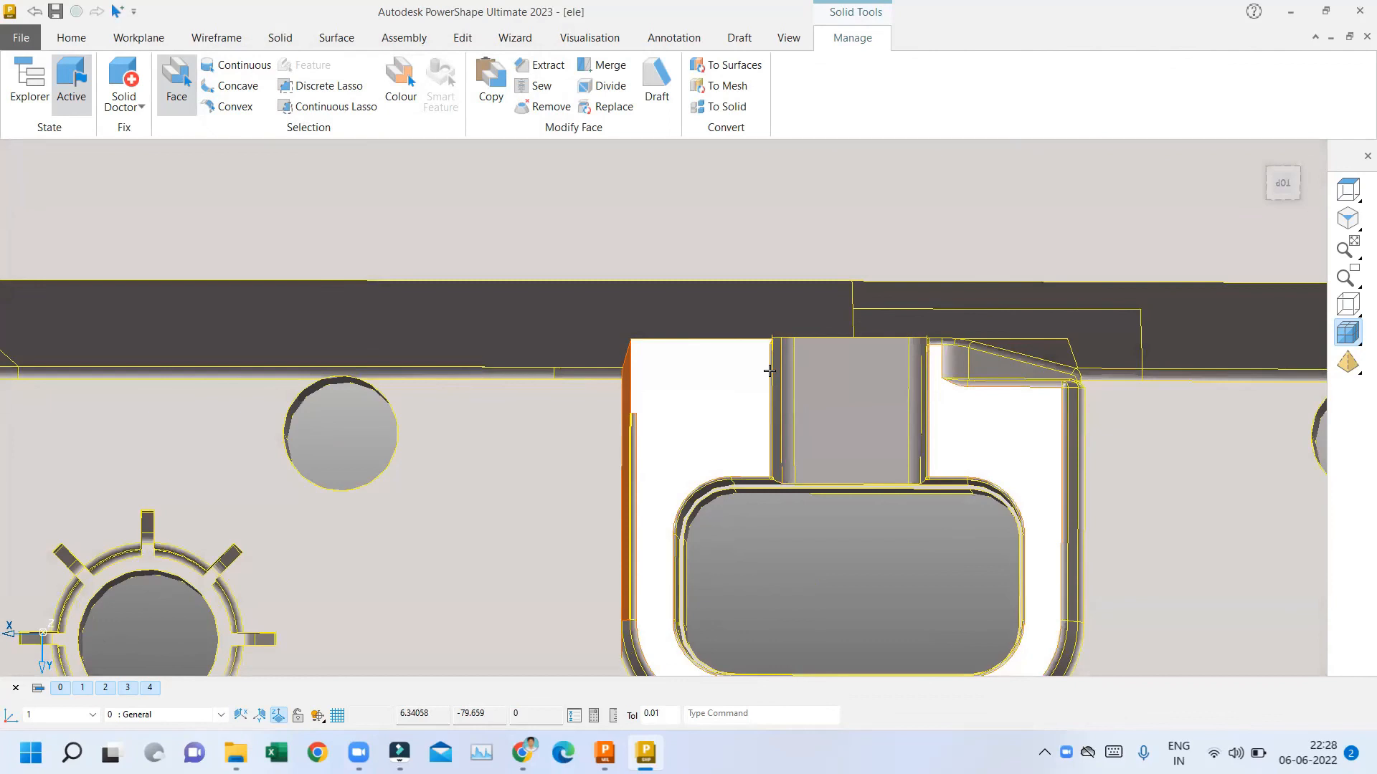
pyautogui.scroll(-6, 770, 371)
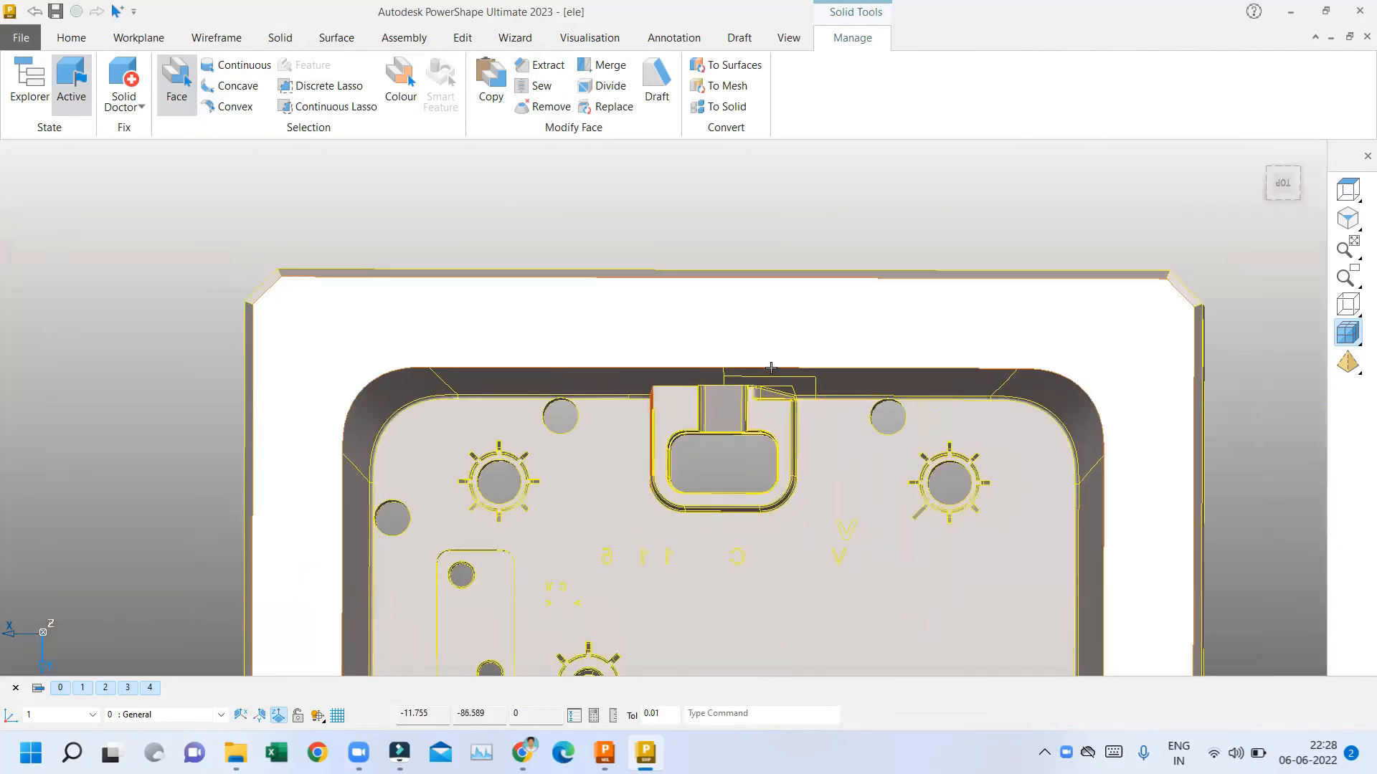
pyautogui.scroll(-5, 771, 368)
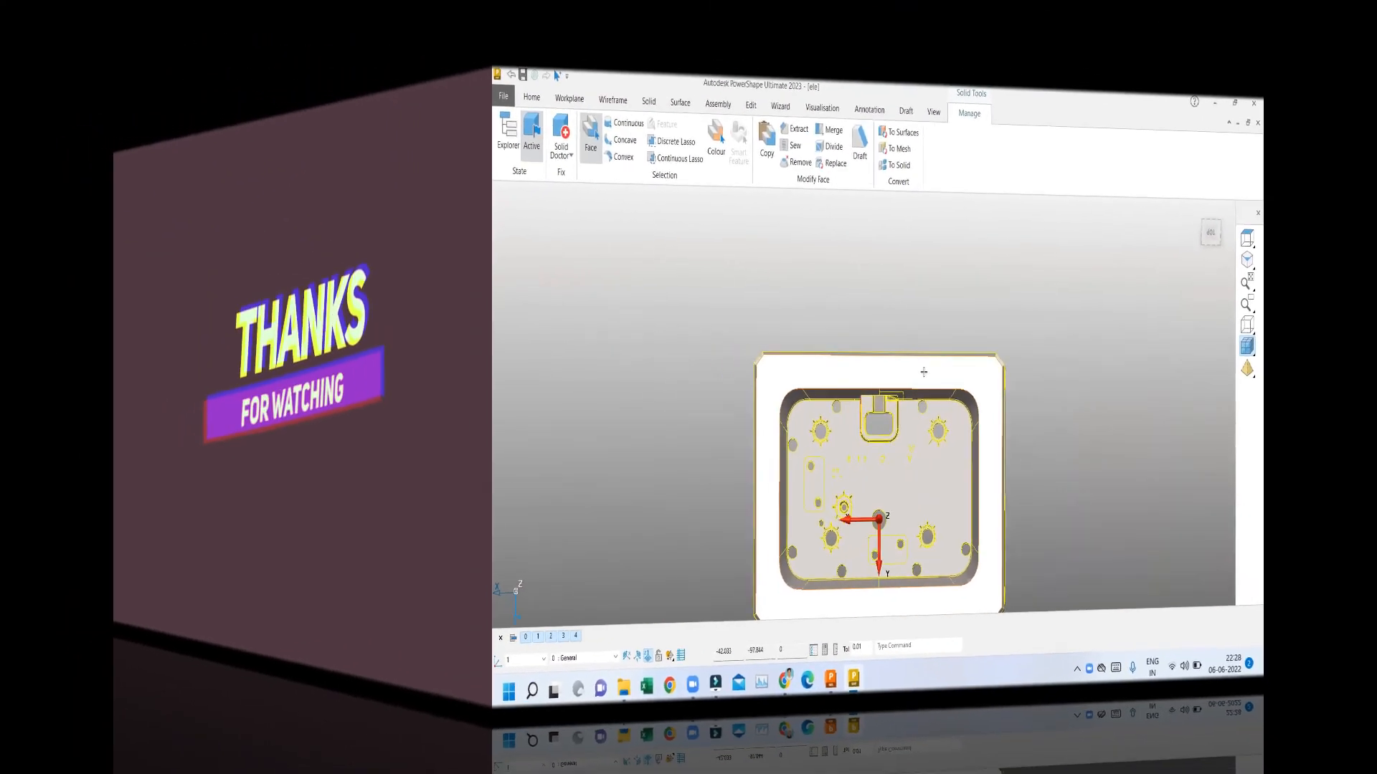